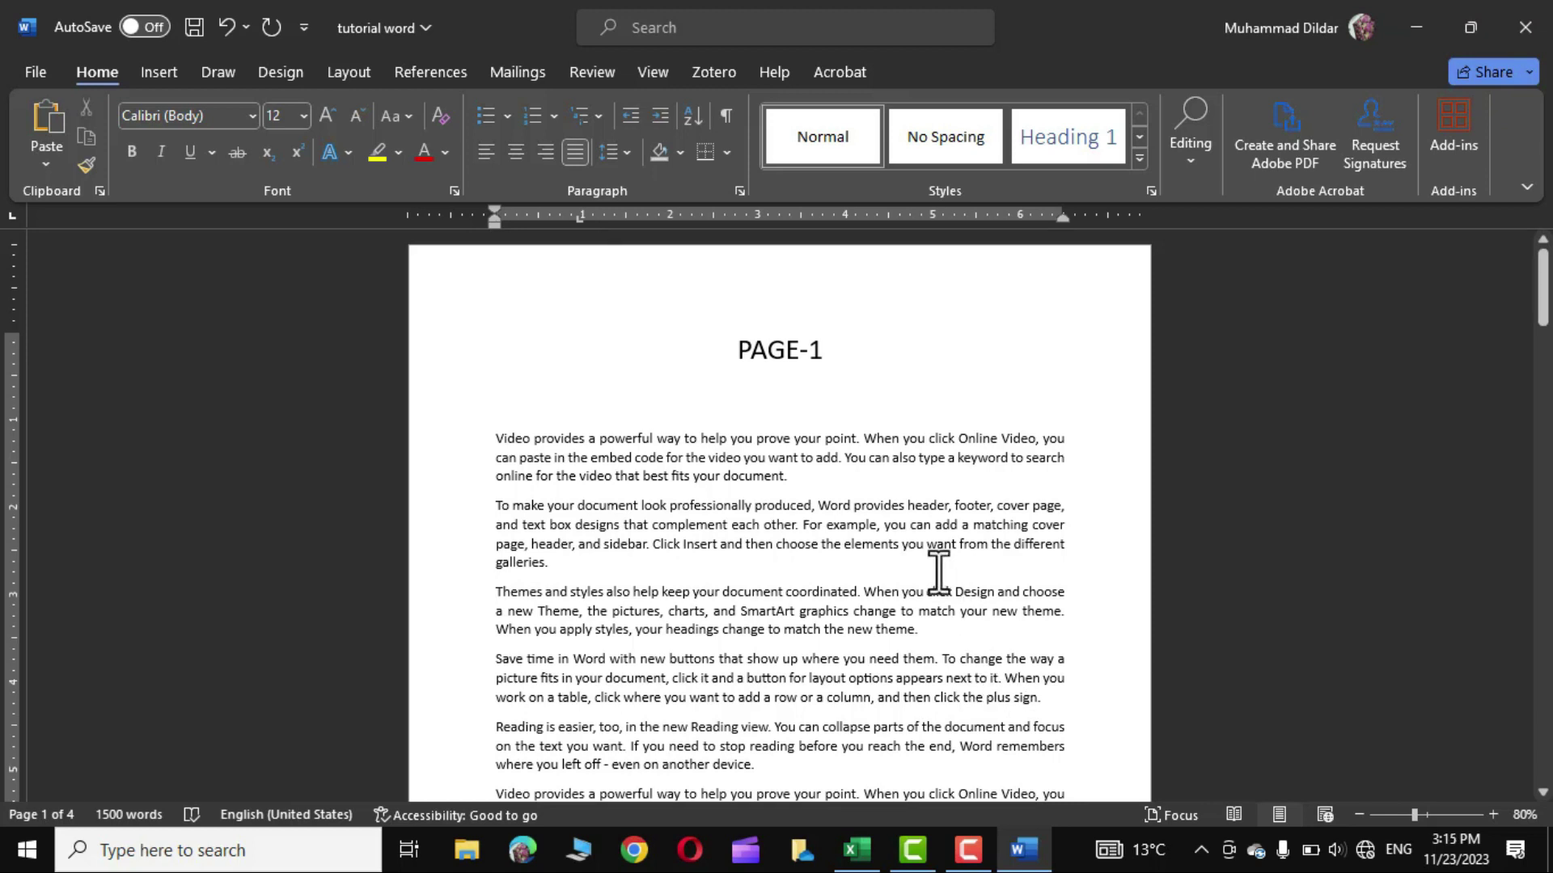
# Step: Zoom the 'tutorial word' document out one step and scroll through pages 1 and 2
pyautogui.click(1360, 815)
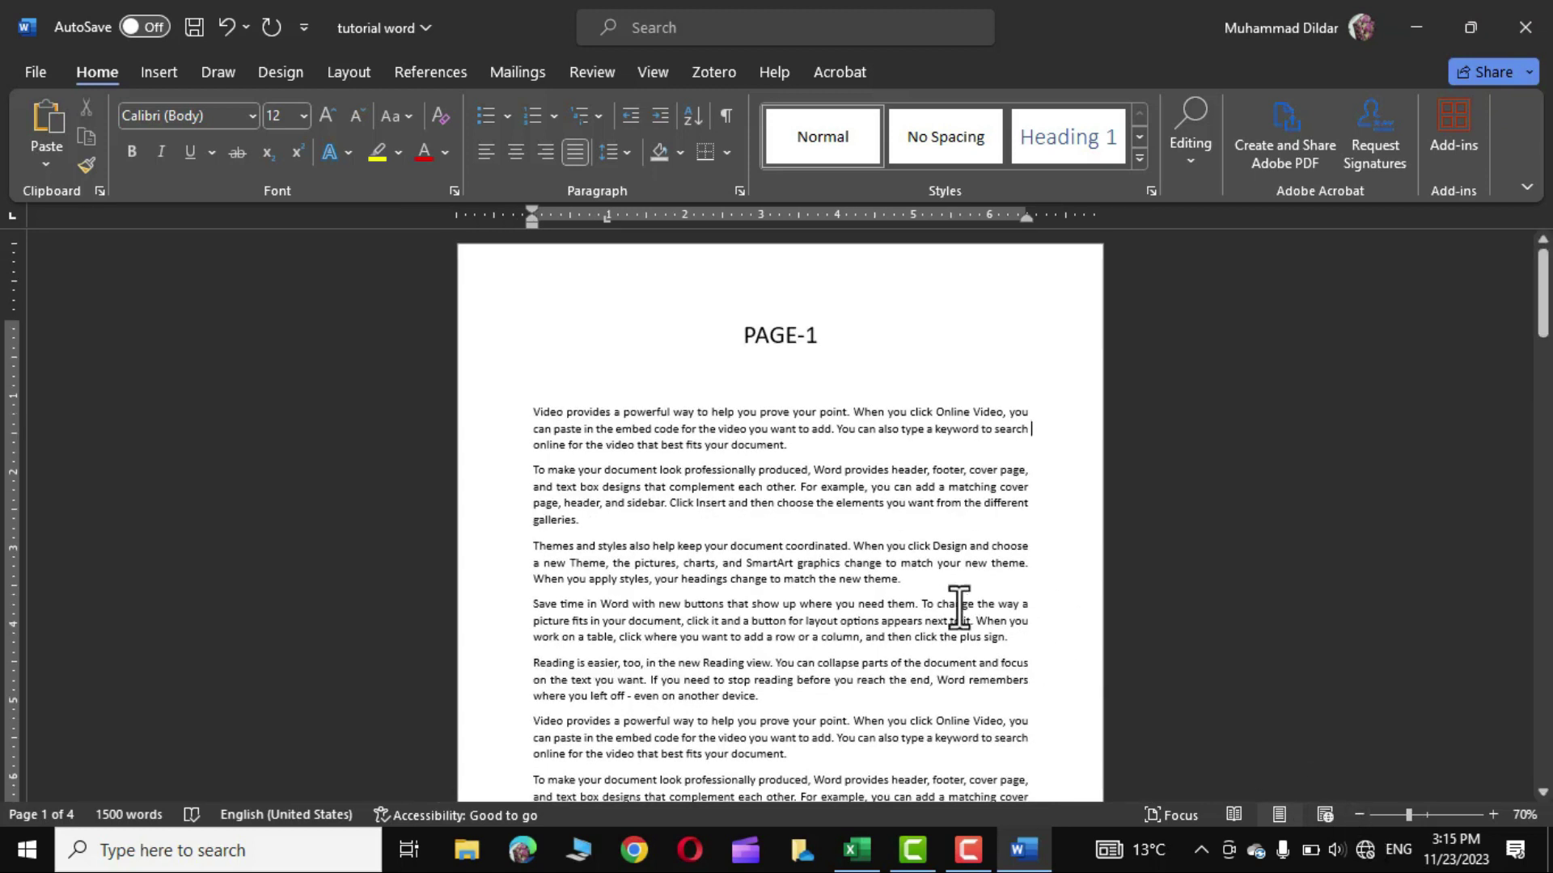
pyautogui.scroll(-6, 950, 610)
pyautogui.scroll(6, 950, 610)
pyautogui.scroll(-20, 950, 610)
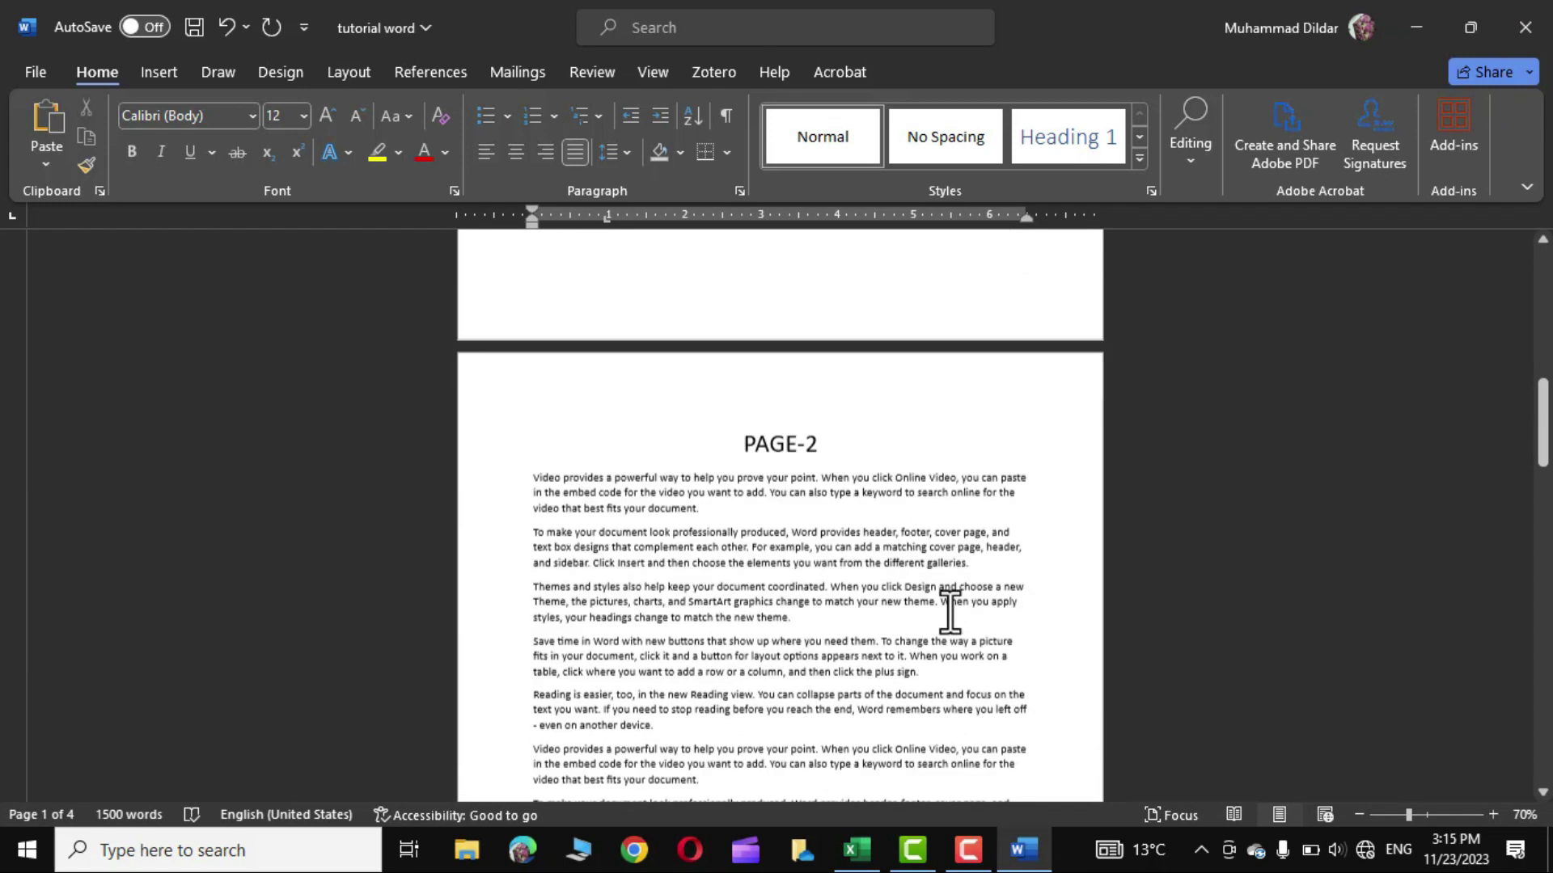
# Step: Show all four pages at 40% with Multiple Pages and select page 3's body paragraphs
pyautogui.click(652, 71)
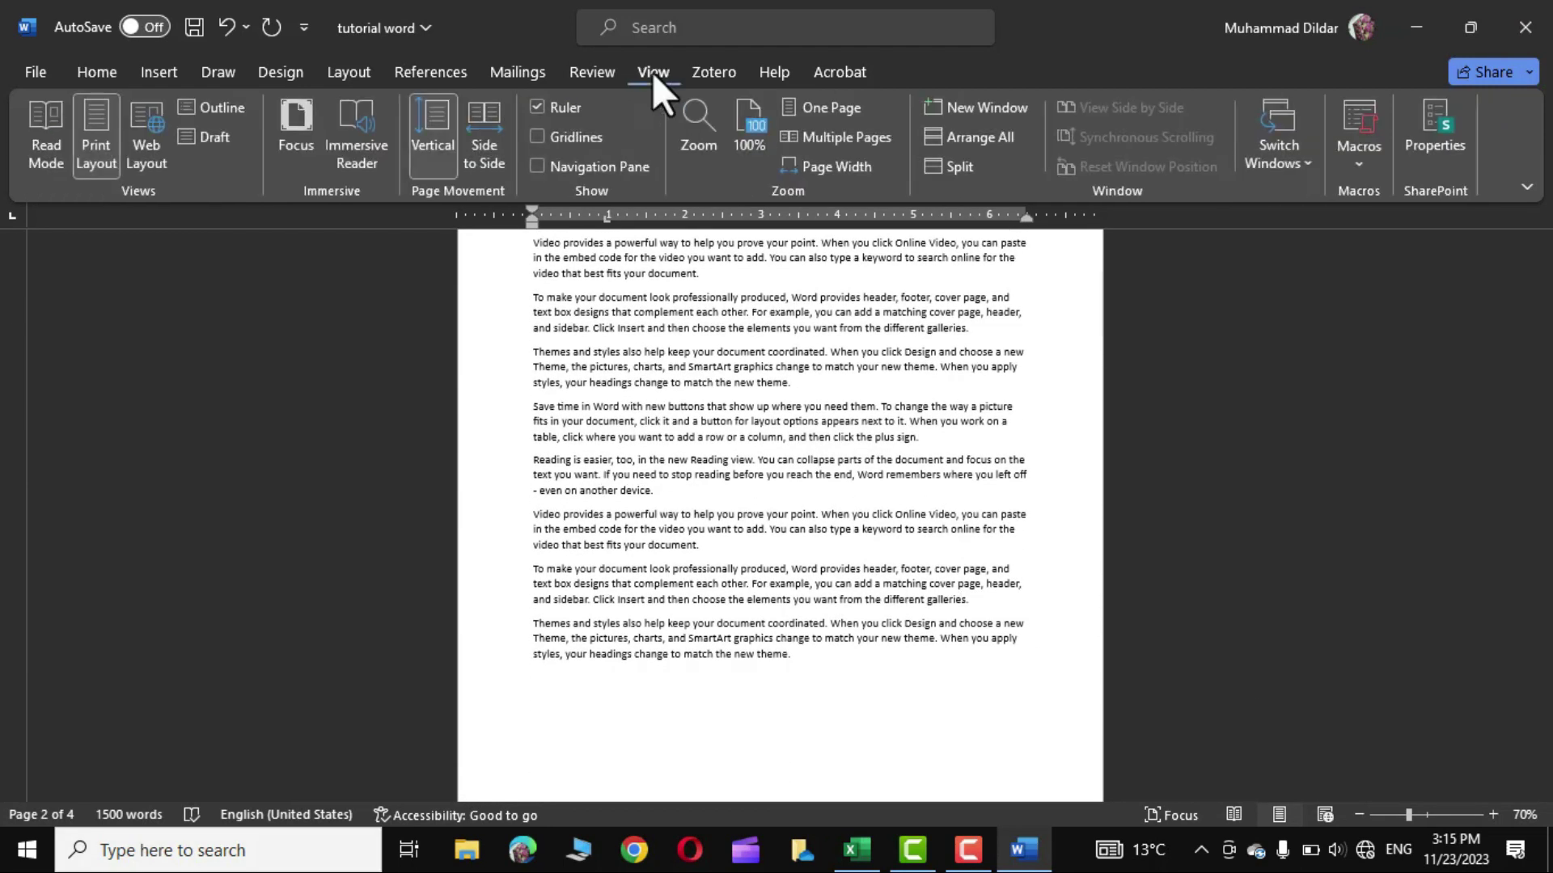
pyautogui.click(859, 141)
pyautogui.click(1359, 815)
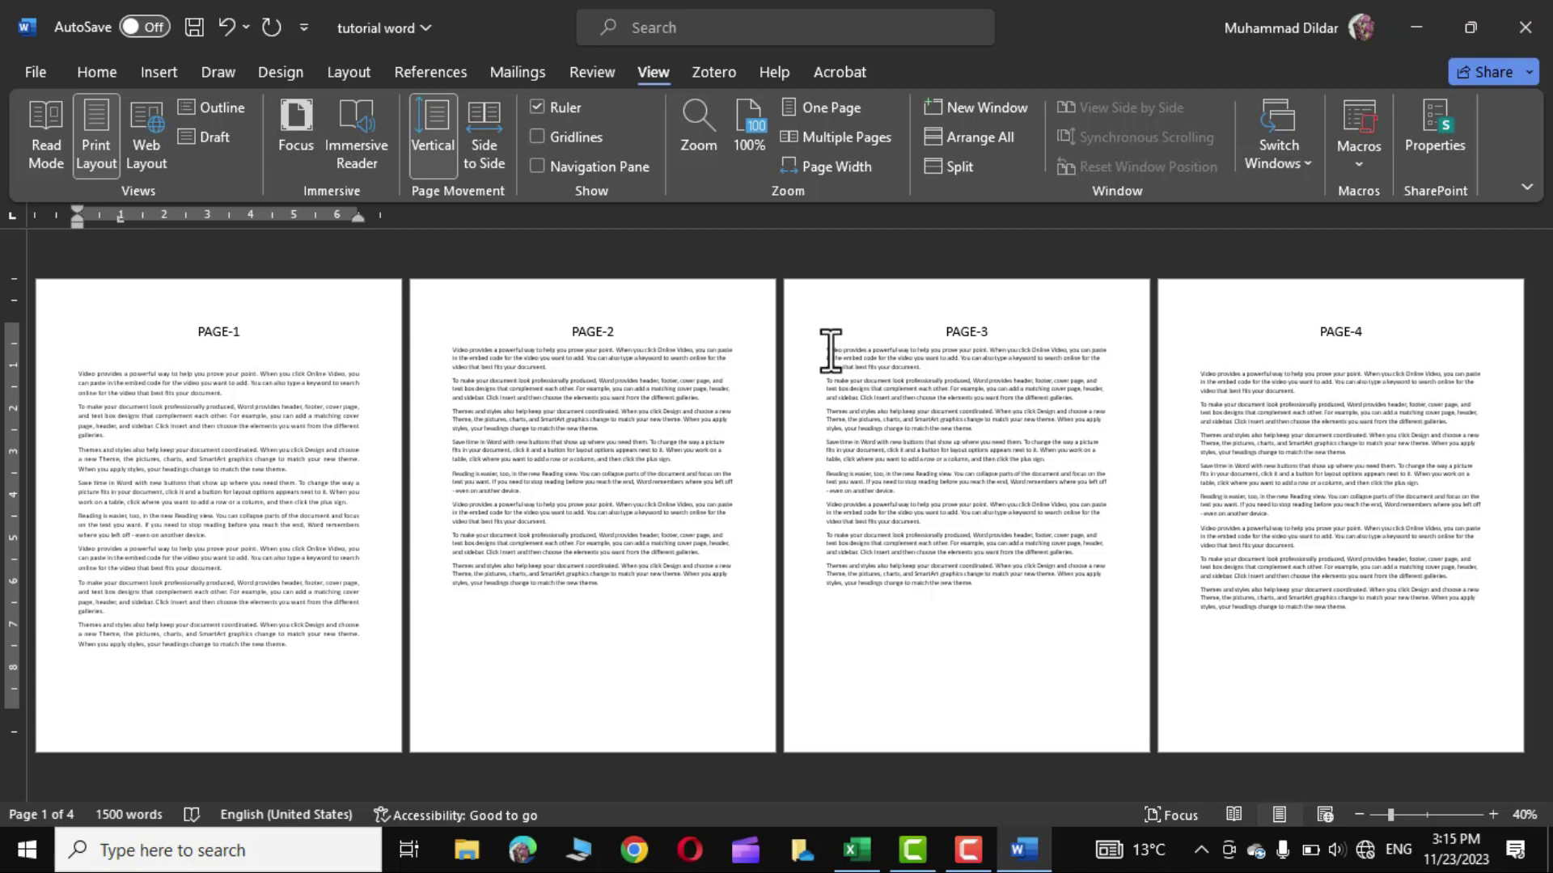
pyautogui.moveTo(828, 352); pyautogui.dragTo(1011, 599)
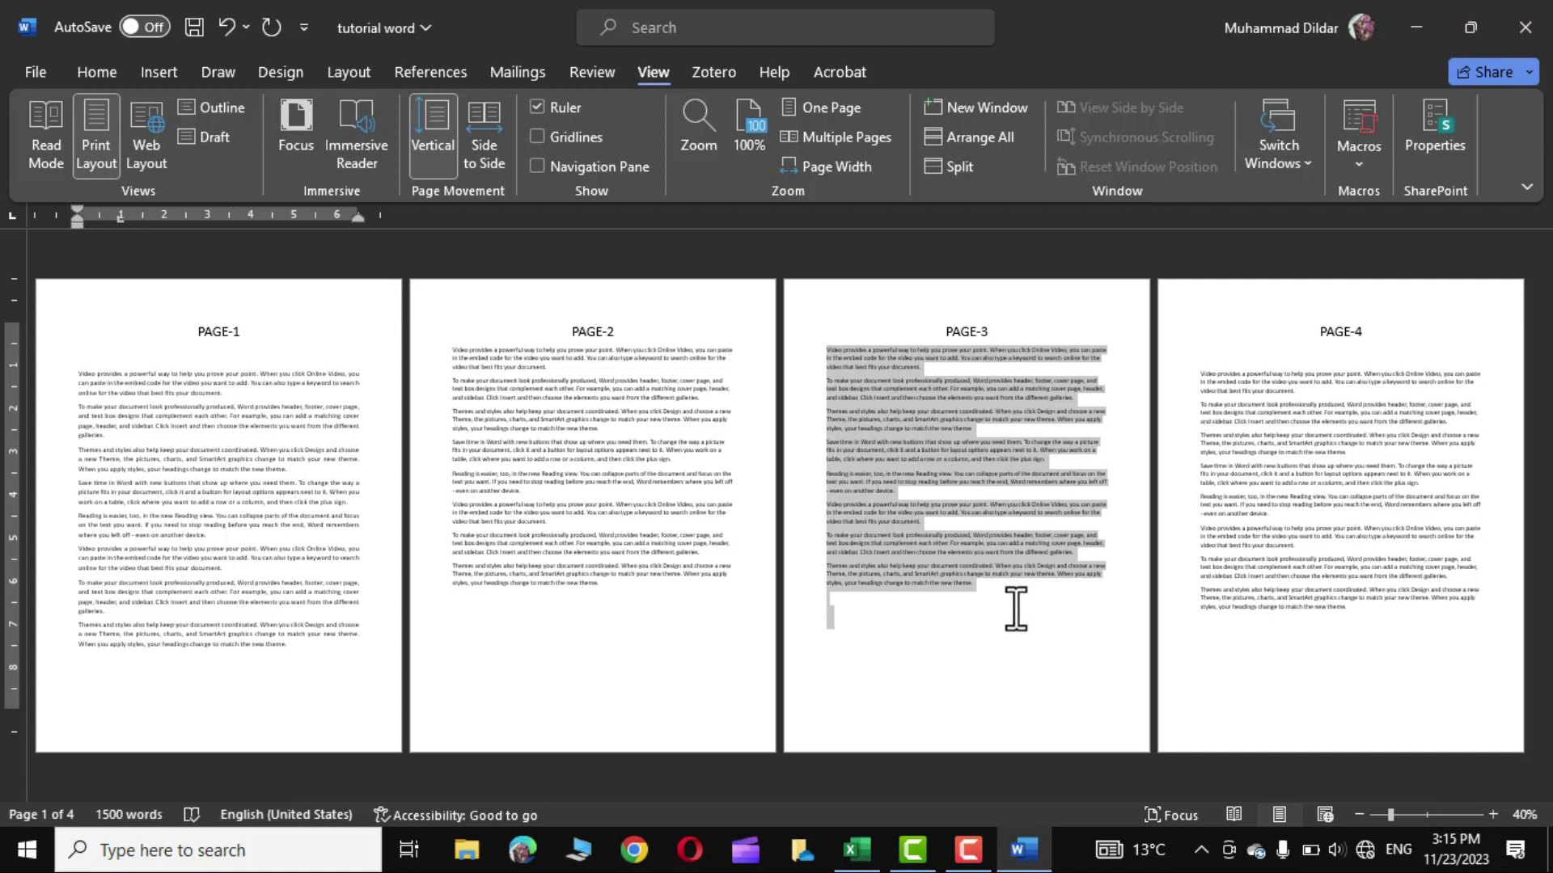
# Step: In Page Setup, set Landscape orientation applied to Selected text only
pyautogui.click(352, 71)
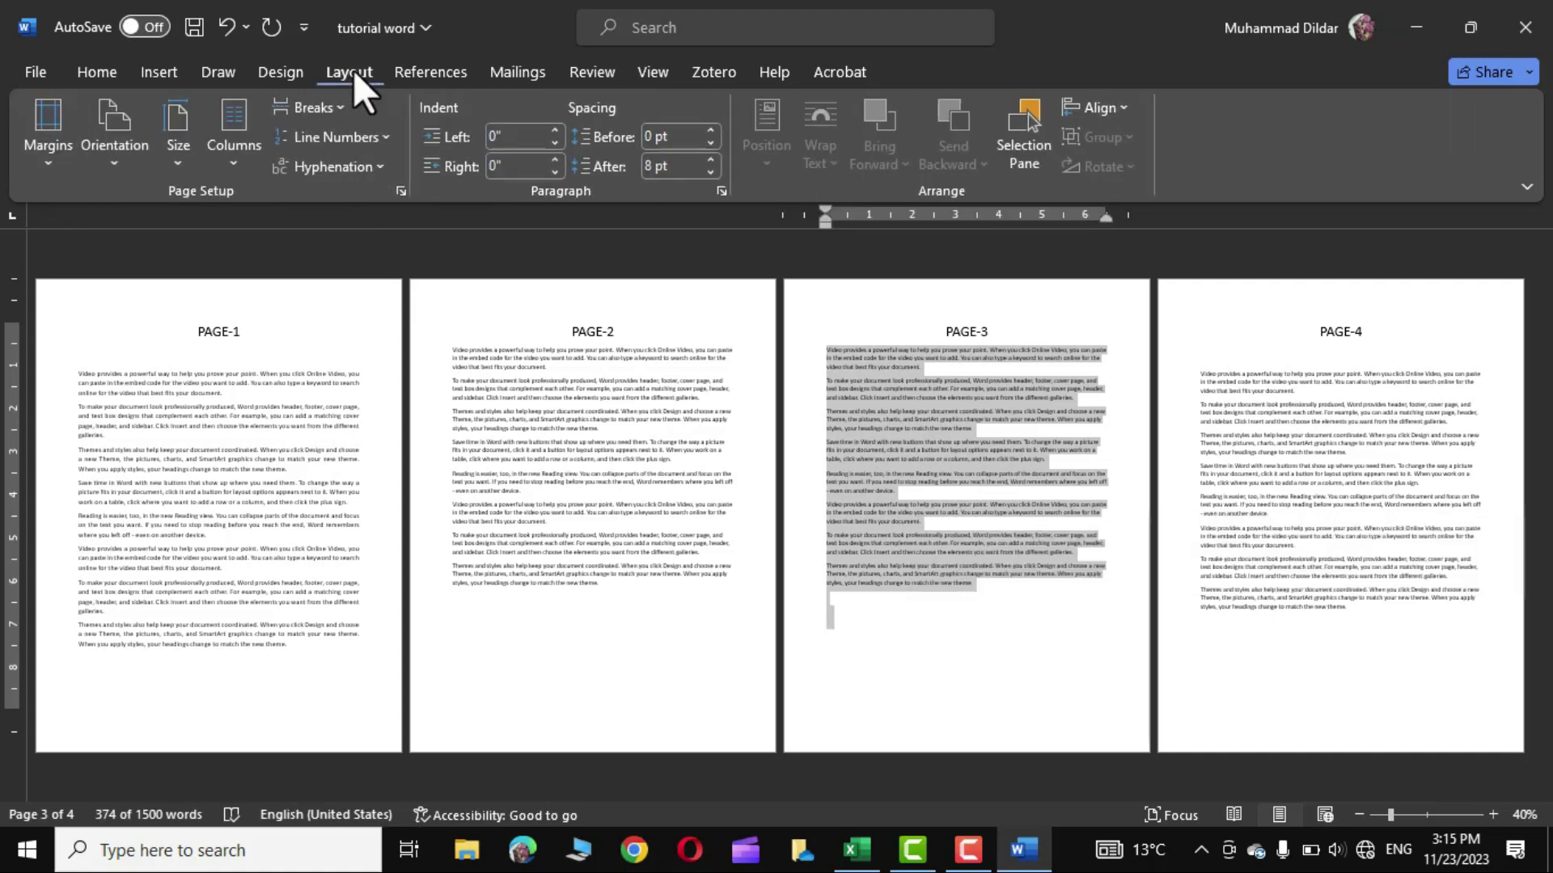
pyautogui.click(403, 191)
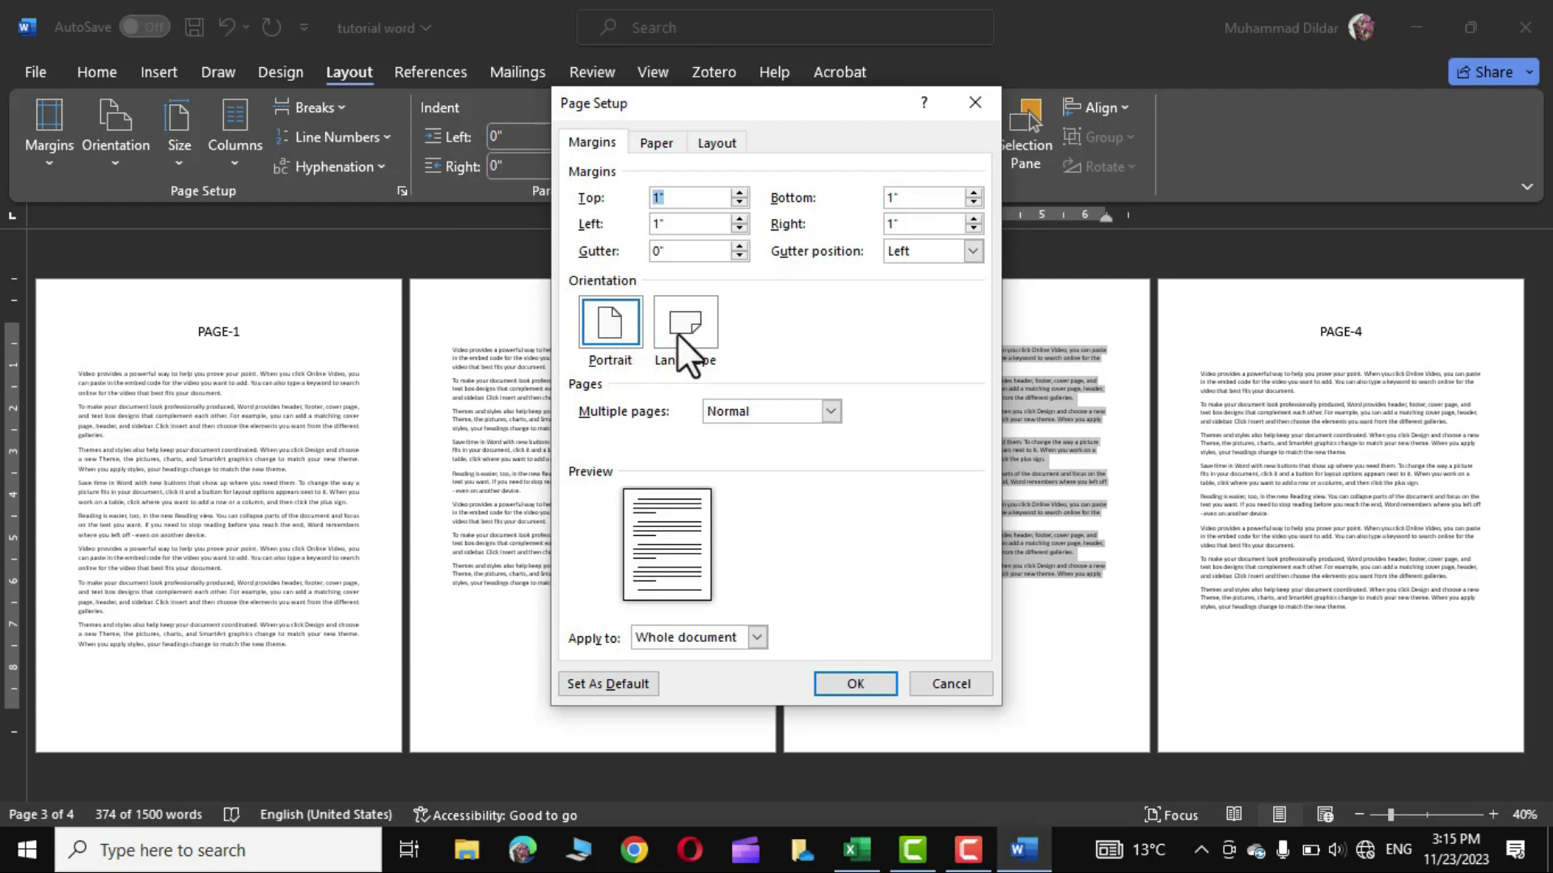
pyautogui.click(683, 327)
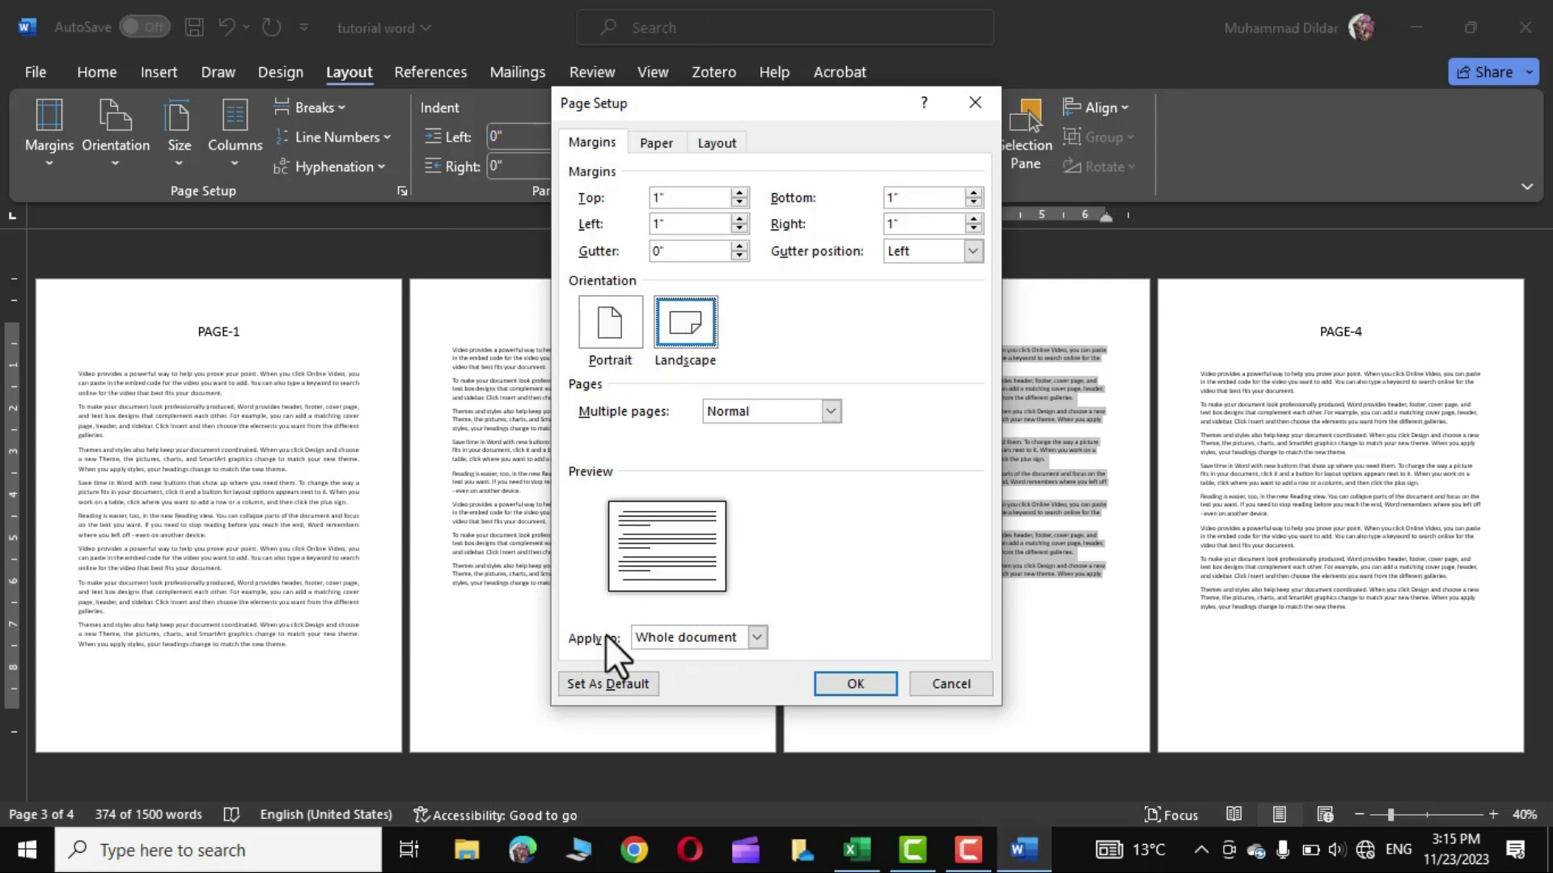
pyautogui.click(758, 638)
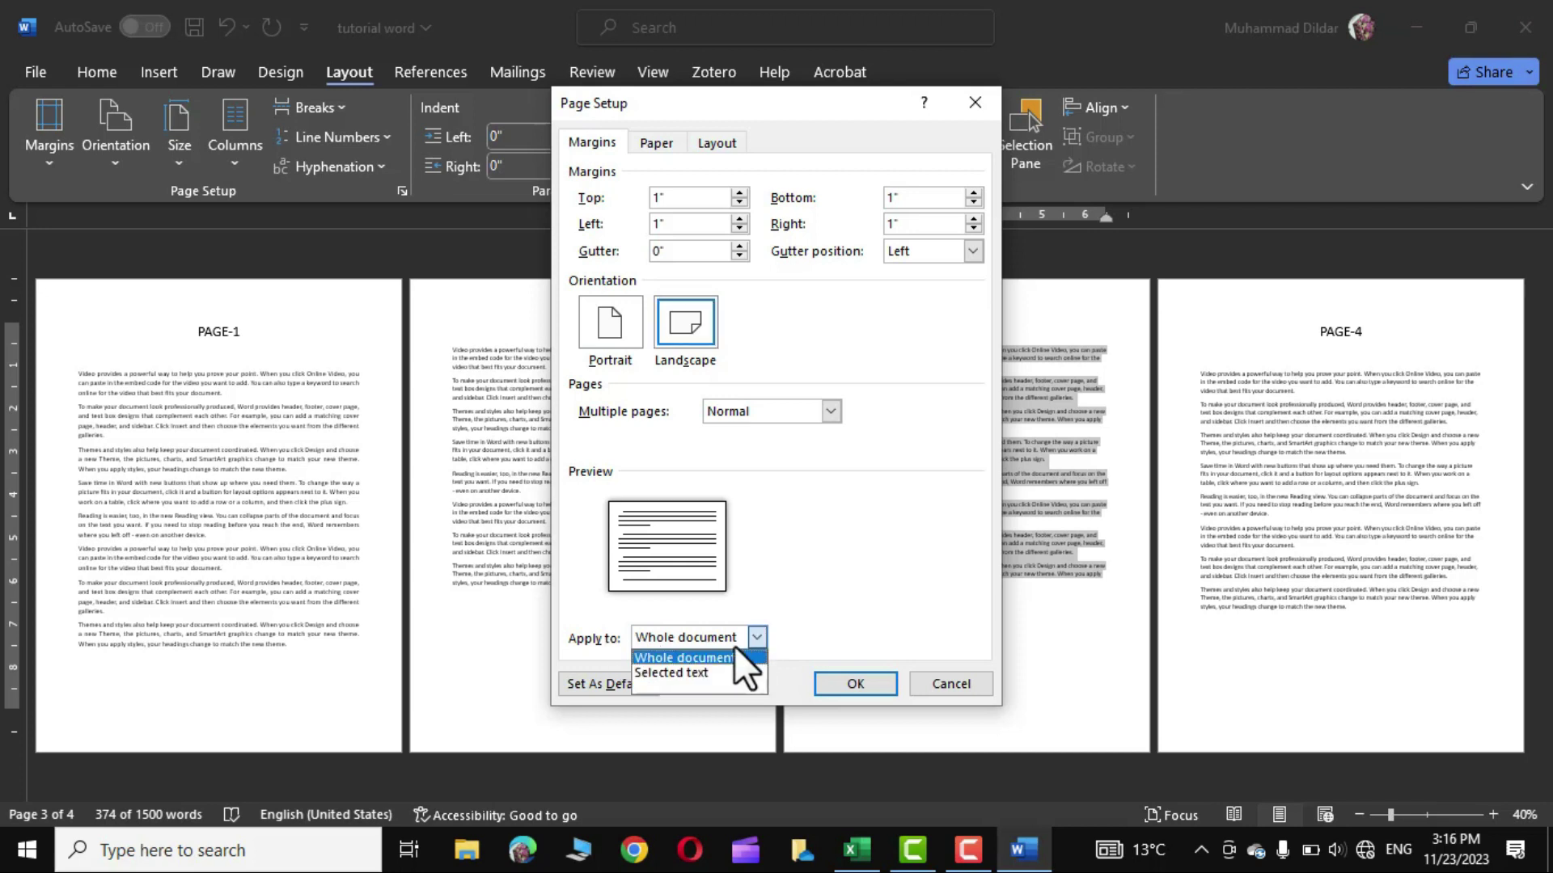
pyautogui.click(679, 672)
pyautogui.click(854, 682)
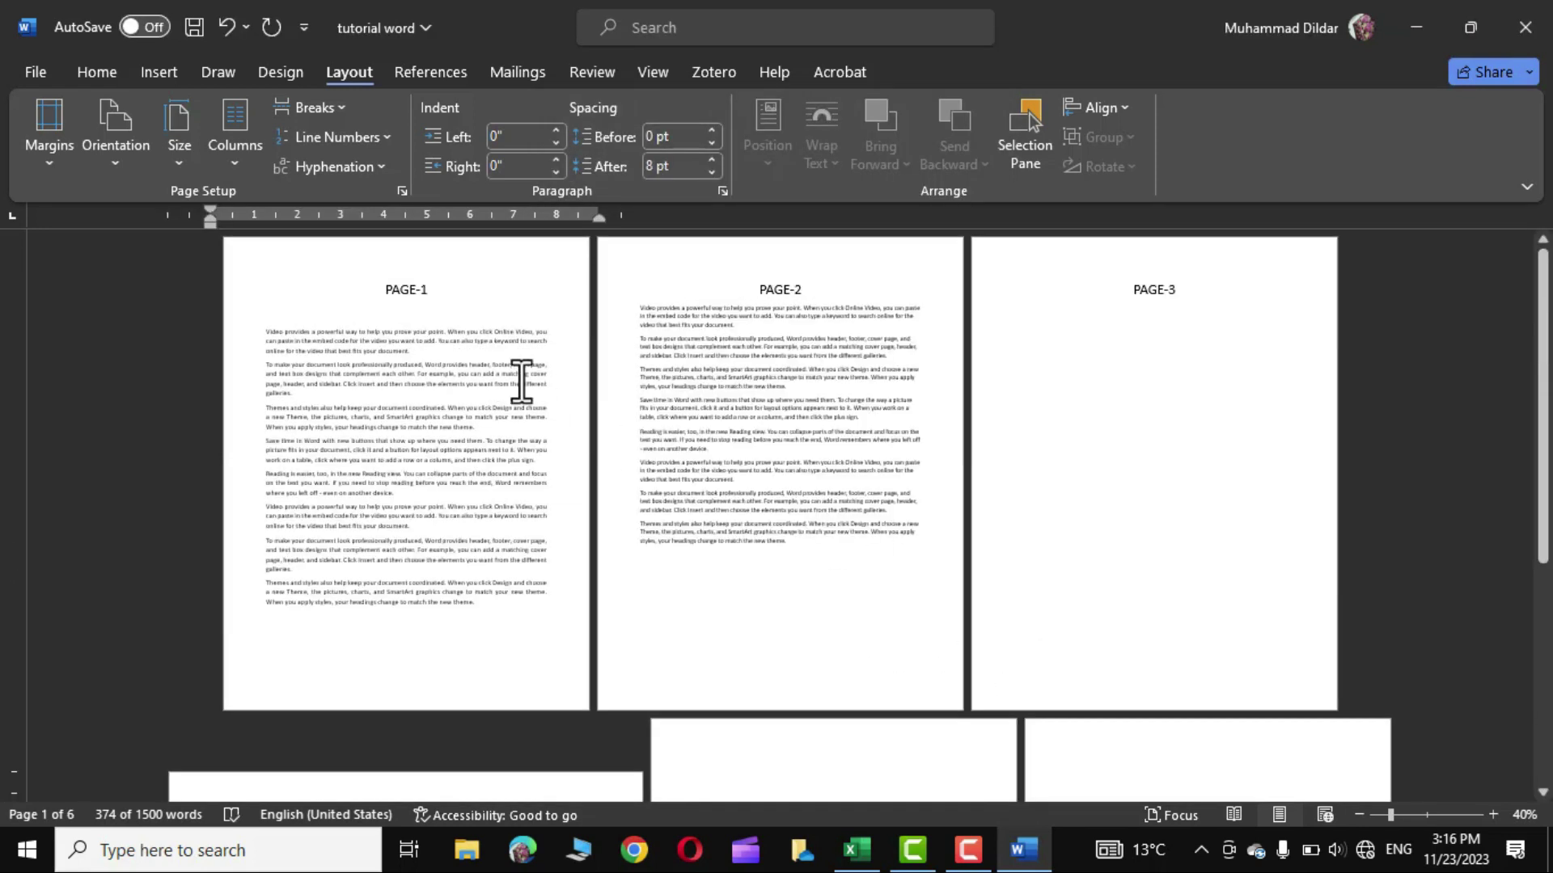
# Step: Review the resulting six-page layout, then undo the landscape change with Ctrl+Z
pyautogui.scroll(-5, 806, 311)
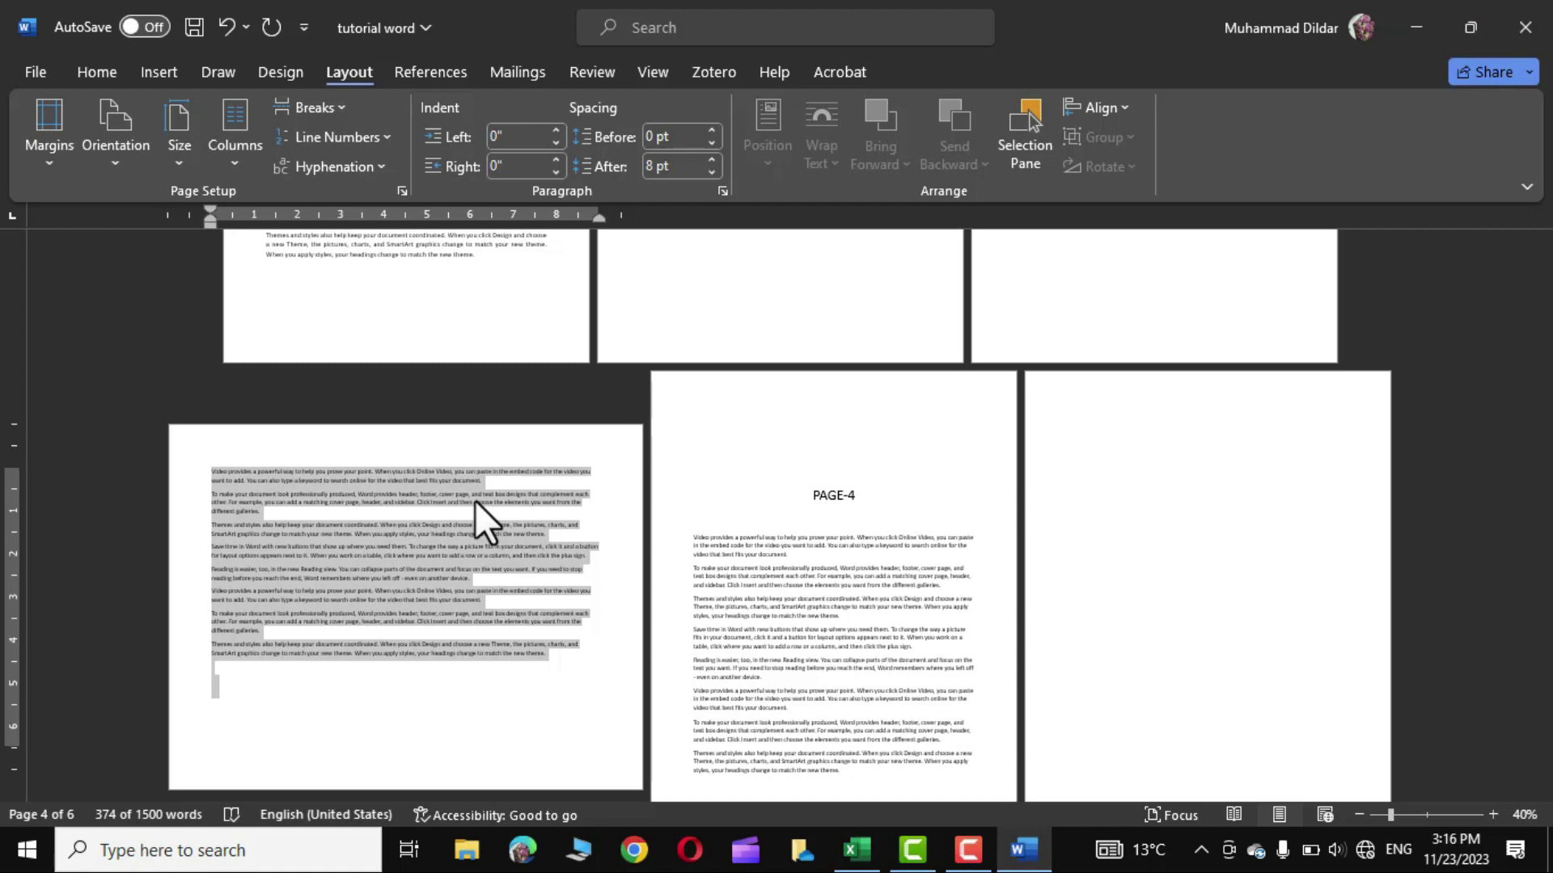
pyautogui.scroll(-1, 474, 501)
pyautogui.scroll(6, 897, 517)
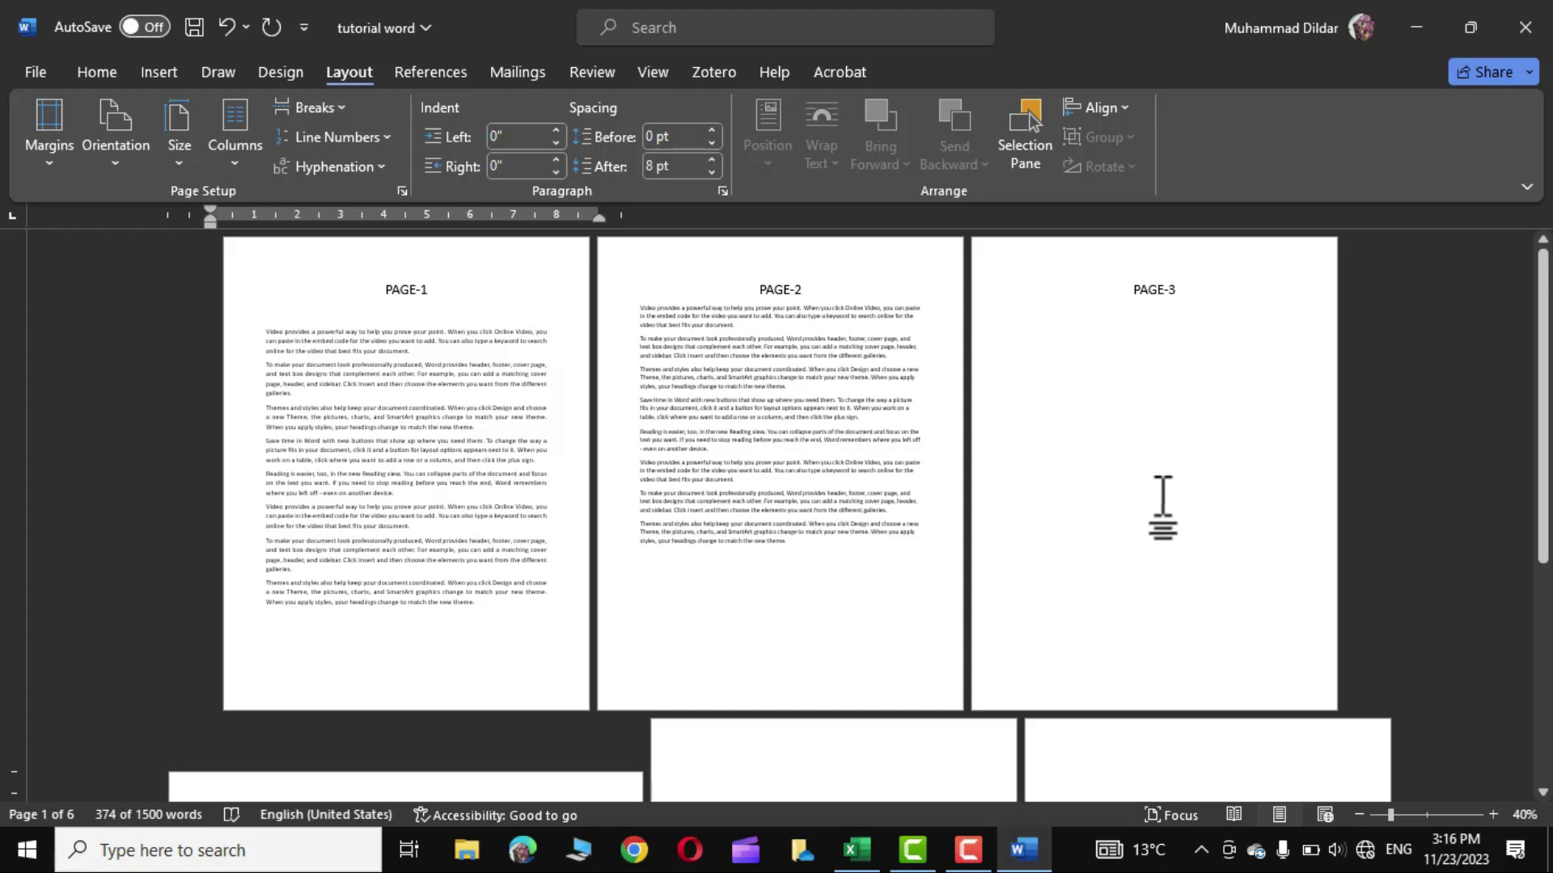
pyautogui.scroll(-6, 1172, 542)
pyautogui.scroll(-1, 1179, 576)
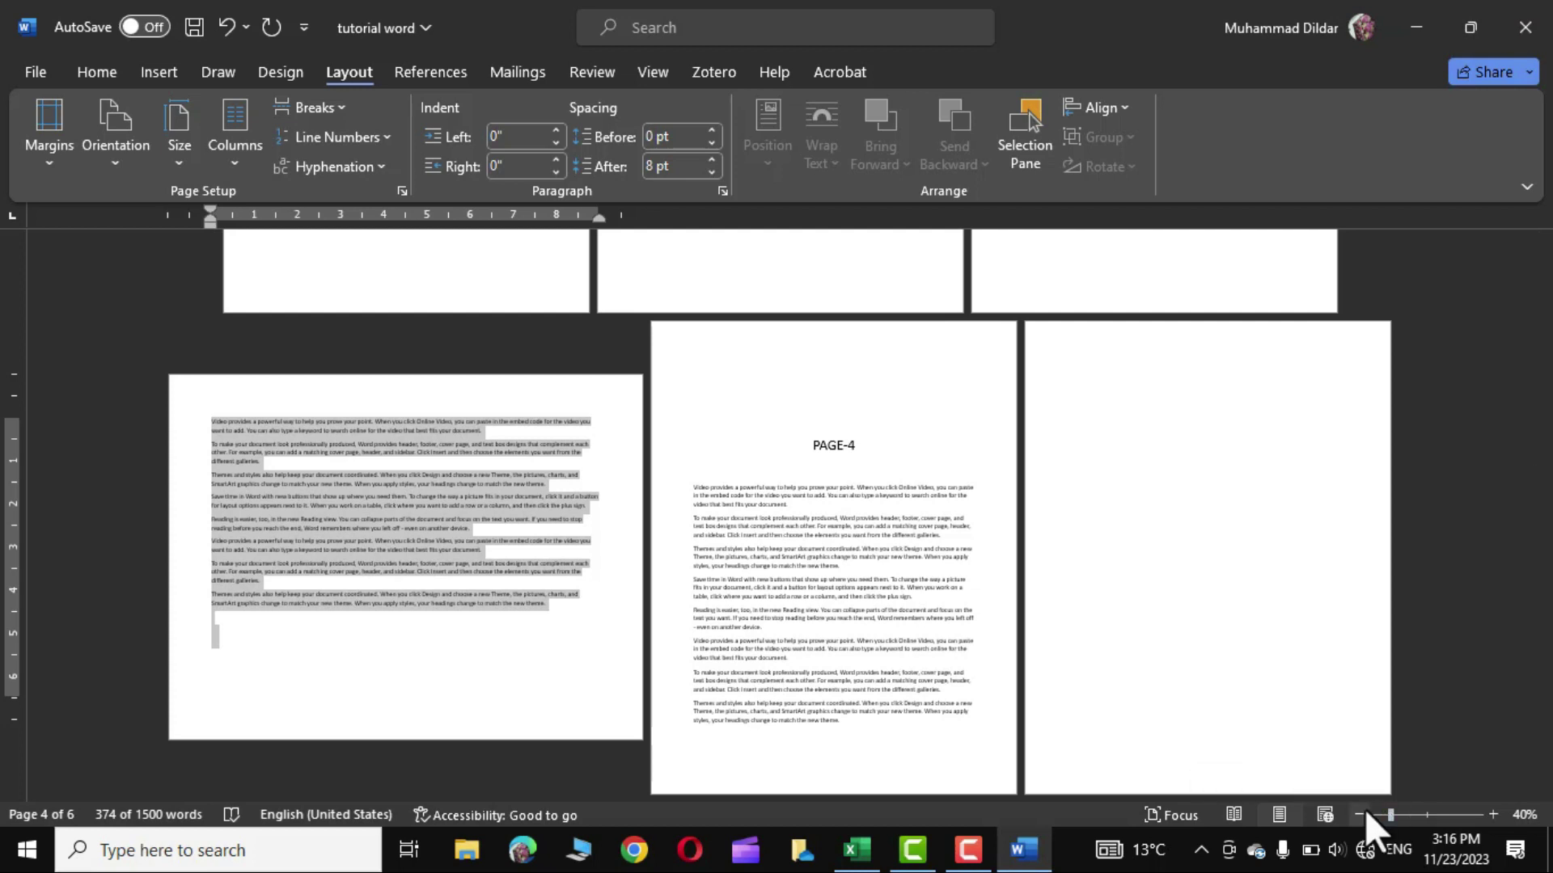
pyautogui.hotkey('ctrl', 'z')
# Step: Switch the view to One Page and scroll through the document
pyautogui.click(654, 73)
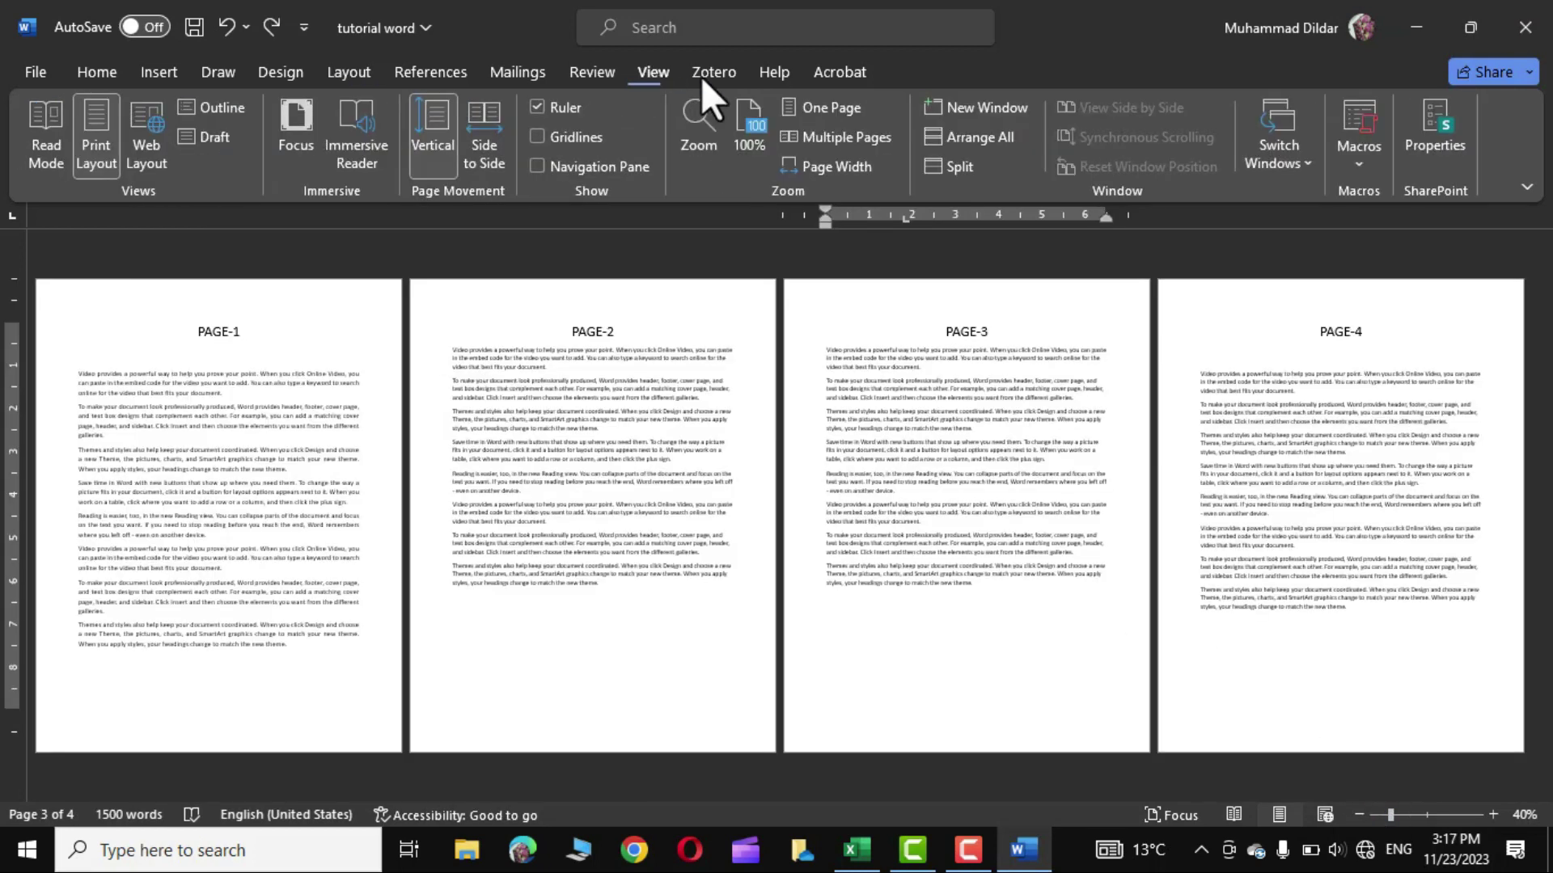
pyautogui.click(833, 108)
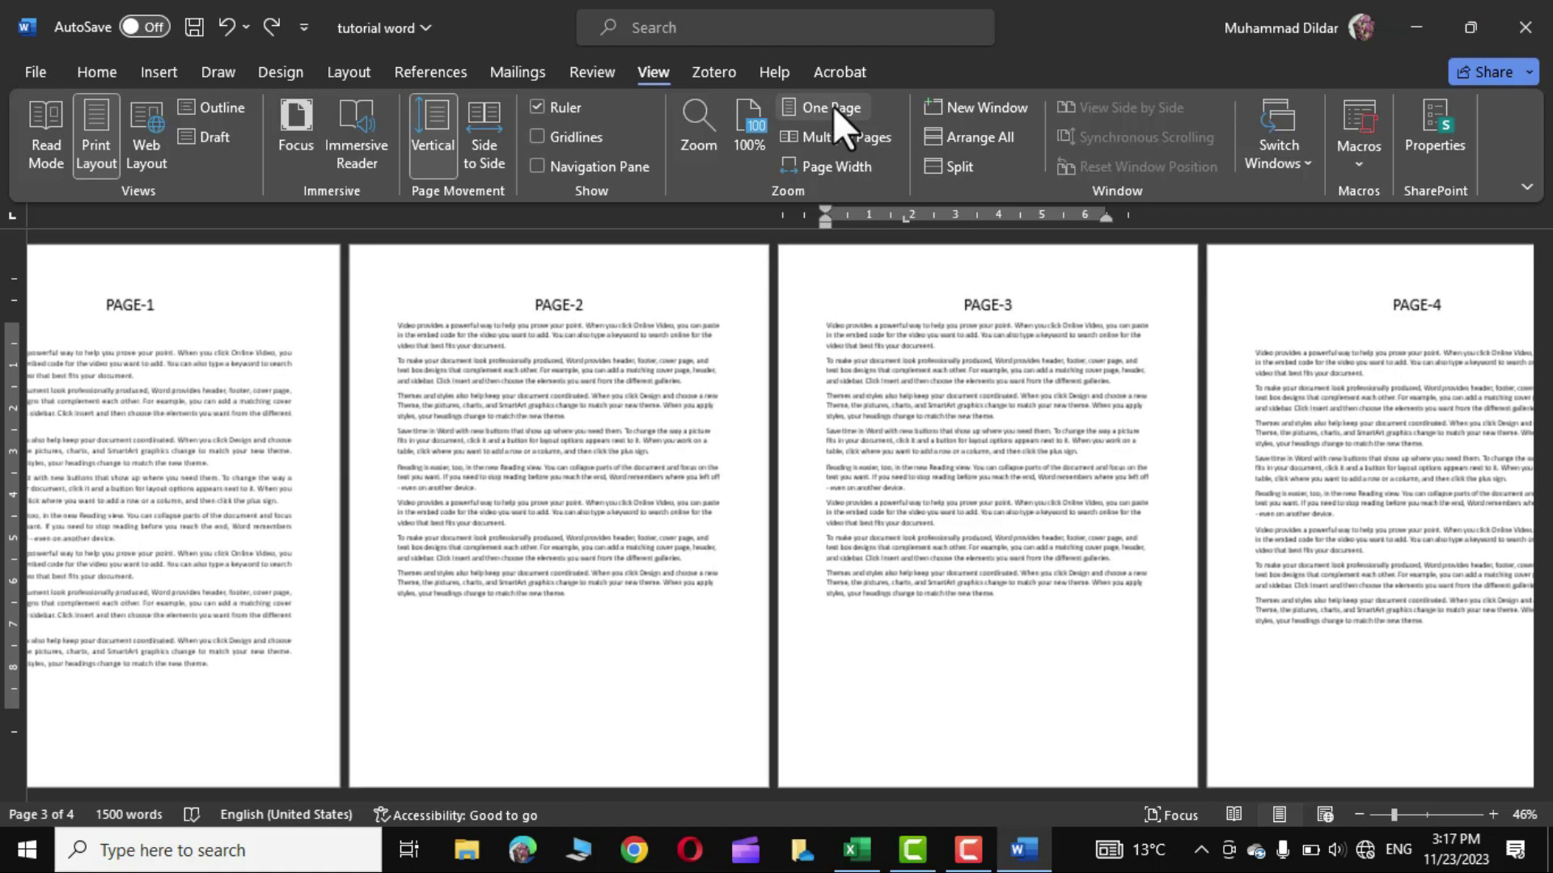
pyautogui.scroll(4, 953, 562)
pyautogui.scroll(-4, 903, 652)
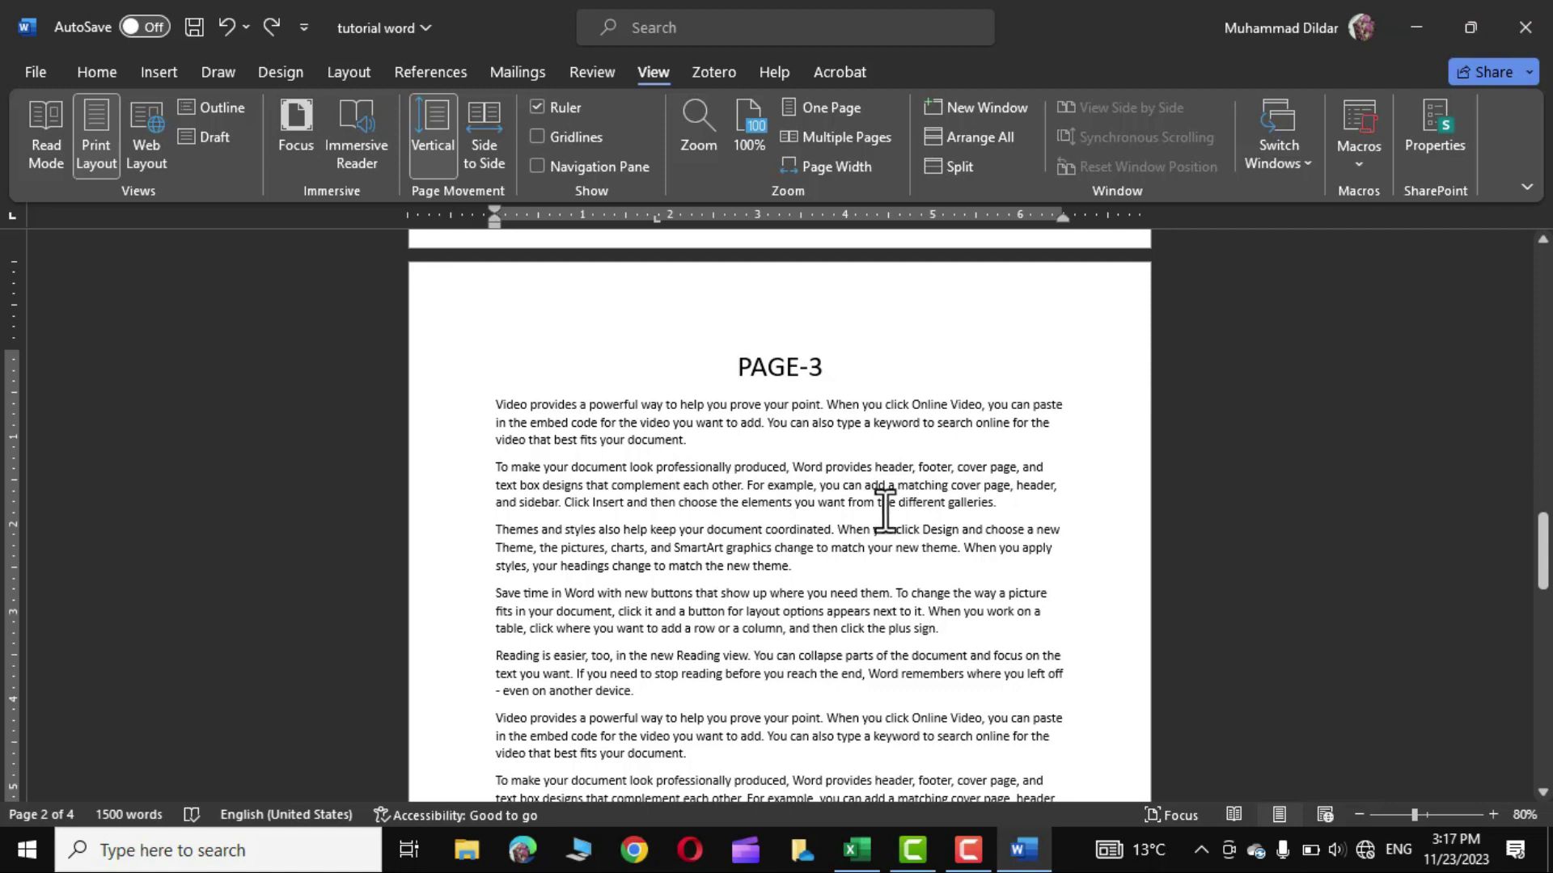
pyautogui.scroll(5, 885, 510)
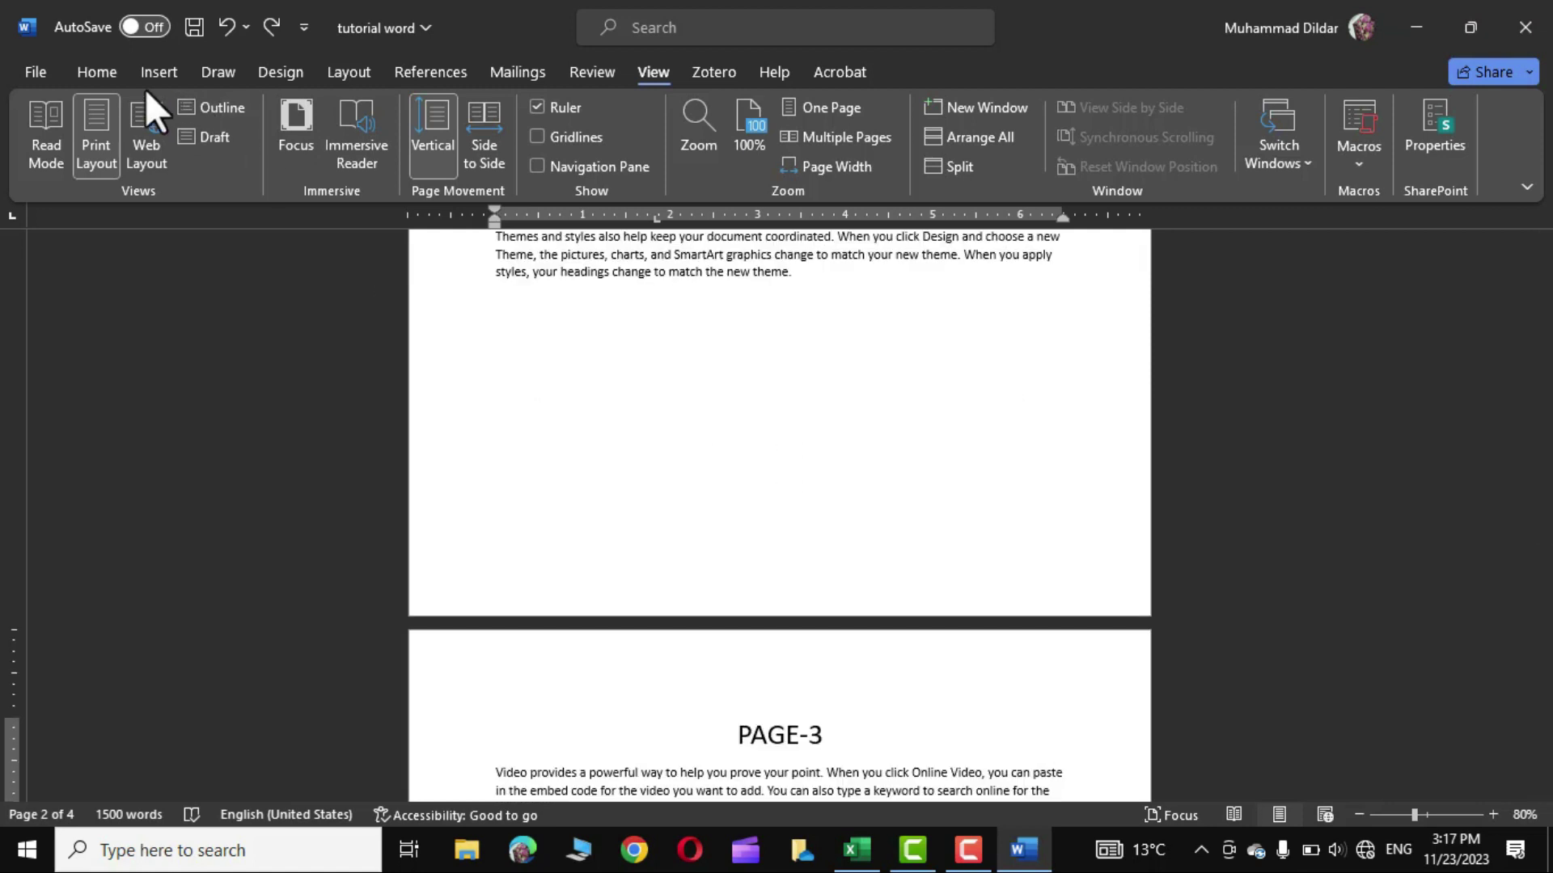
# Step: Turn on Show/Hide ¶ formatting marks and place the cursor at the end of page 2
pyautogui.click(108, 71)
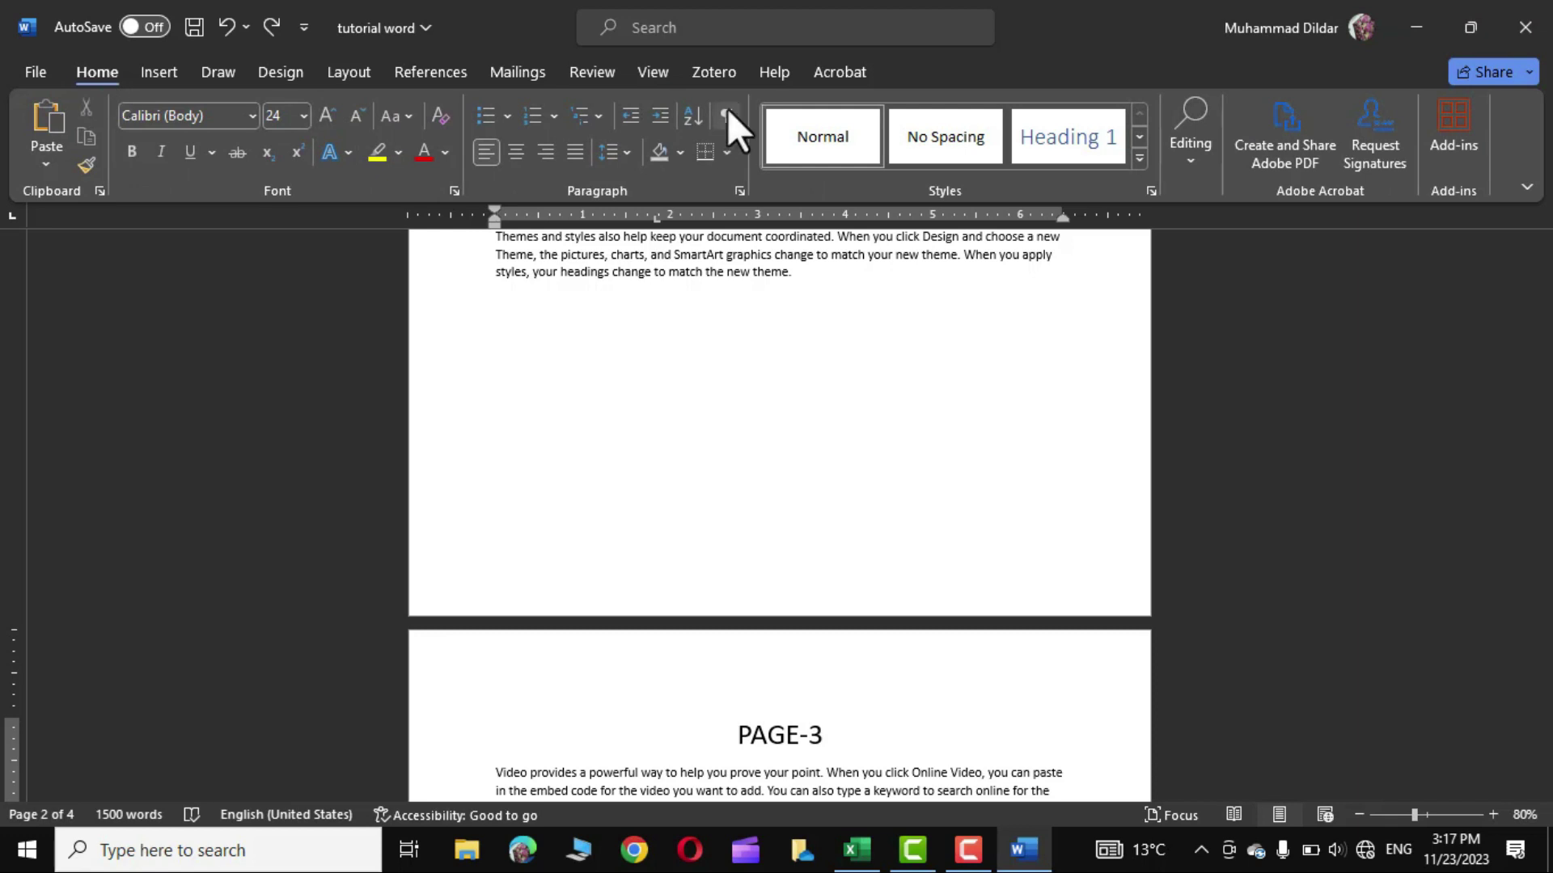
pyautogui.click(726, 113)
pyautogui.scroll(-3, 964, 537)
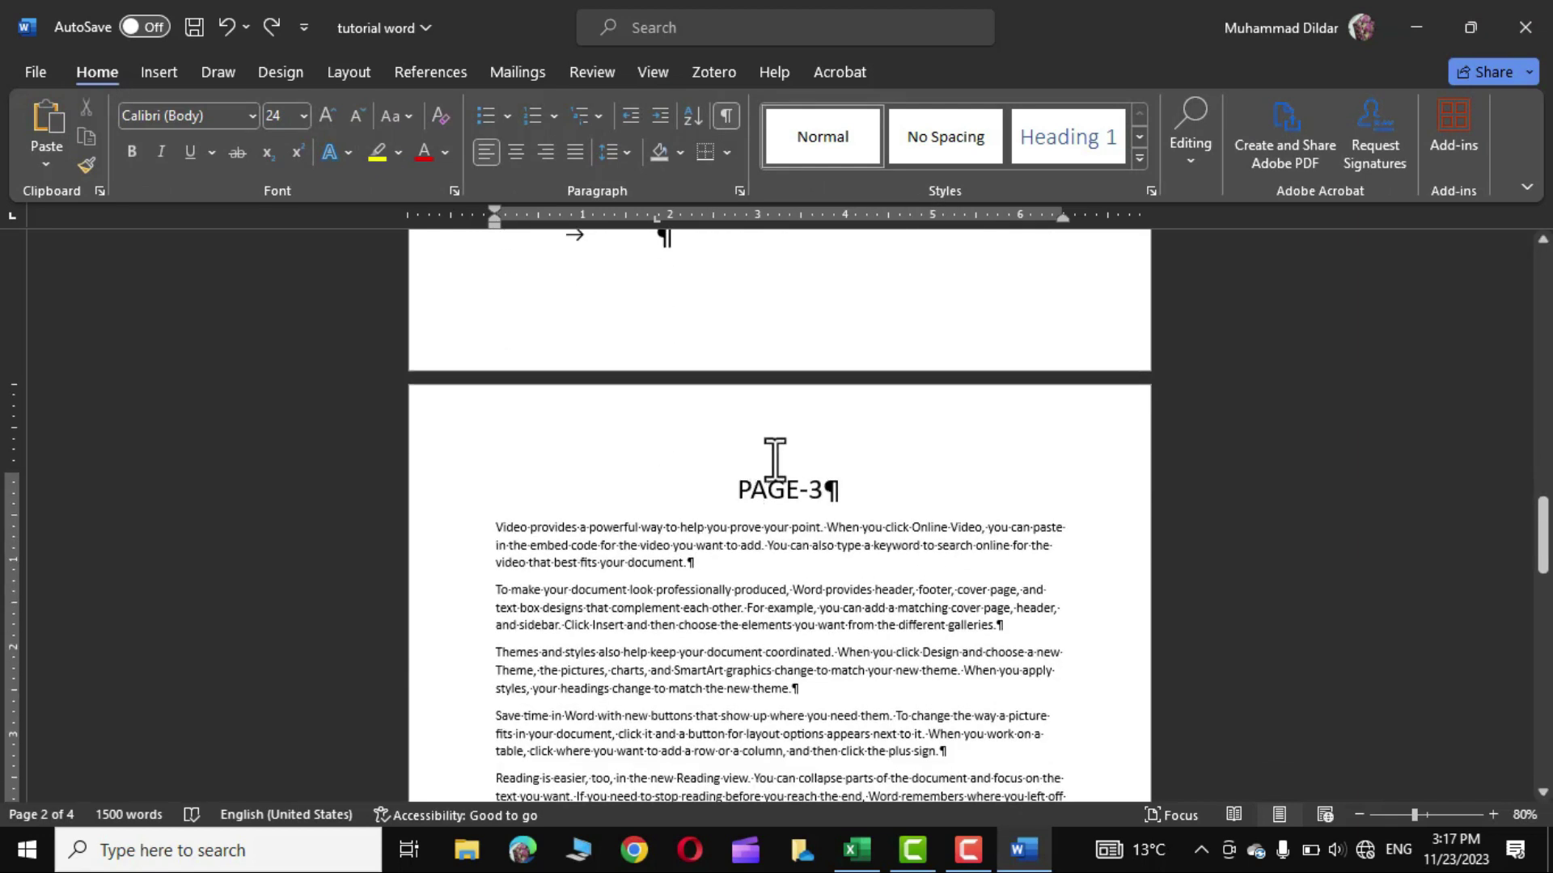
pyautogui.scroll(2, 932, 541)
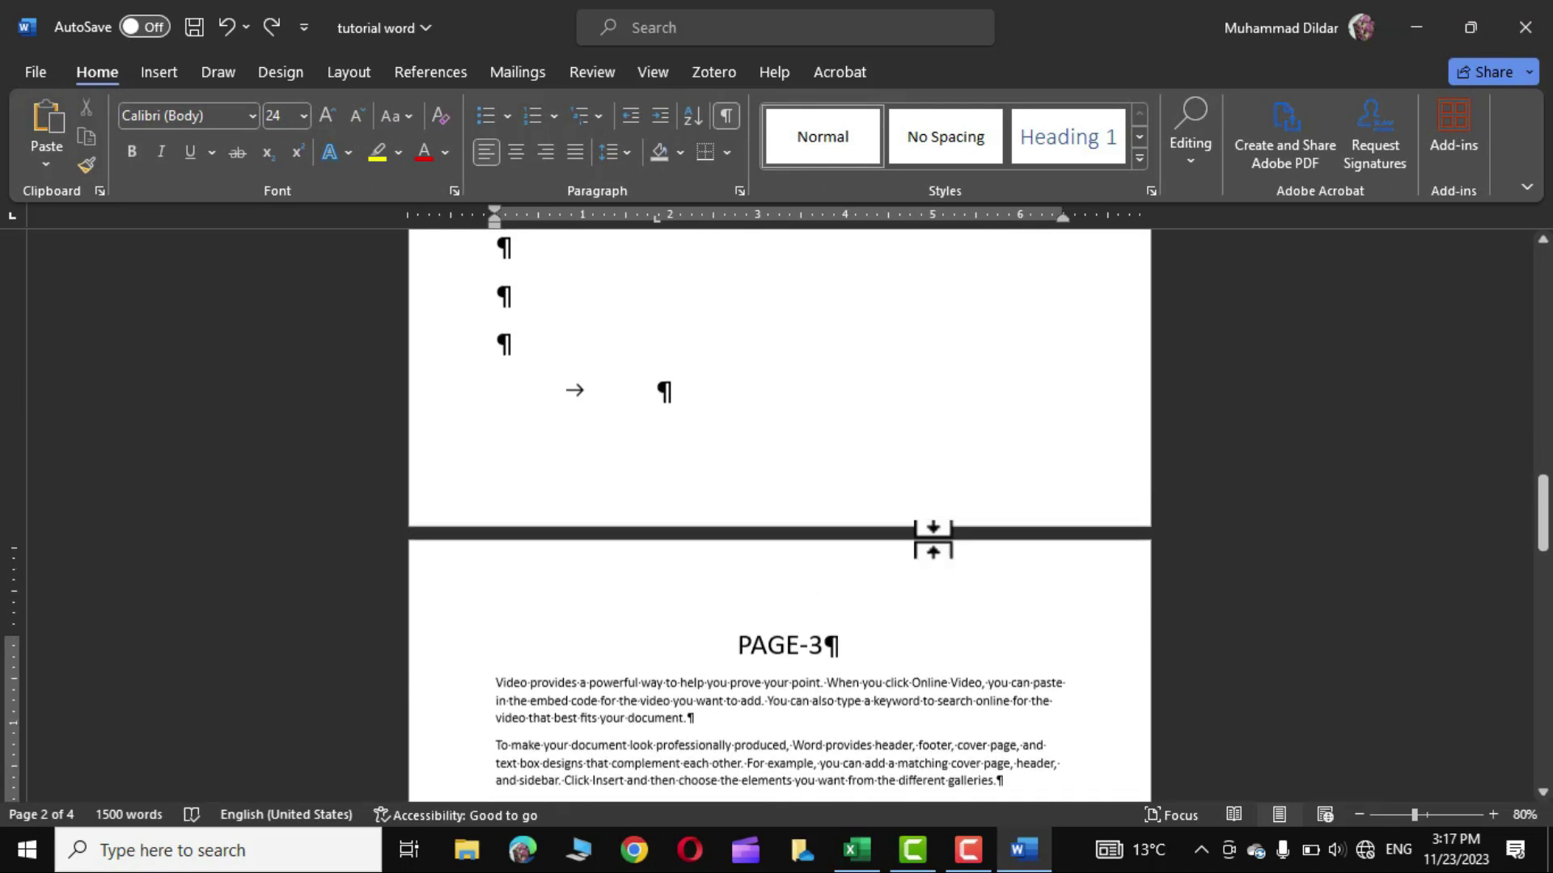
pyautogui.click(678, 399)
# Step: Insert a continuous section break at the end of page 2
pyautogui.click(351, 70)
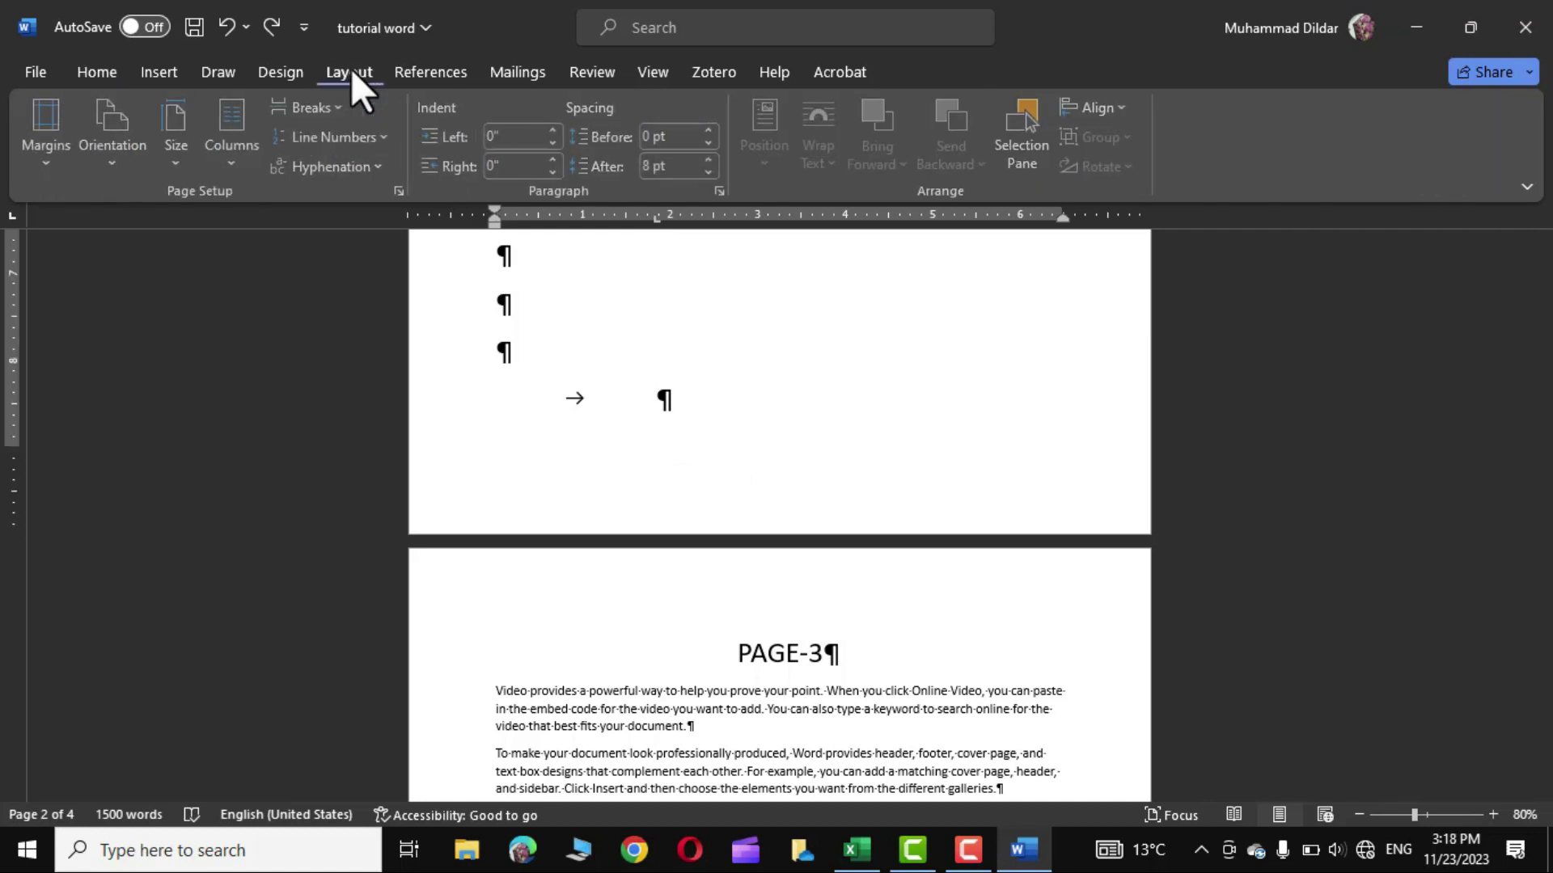
pyautogui.click(340, 105)
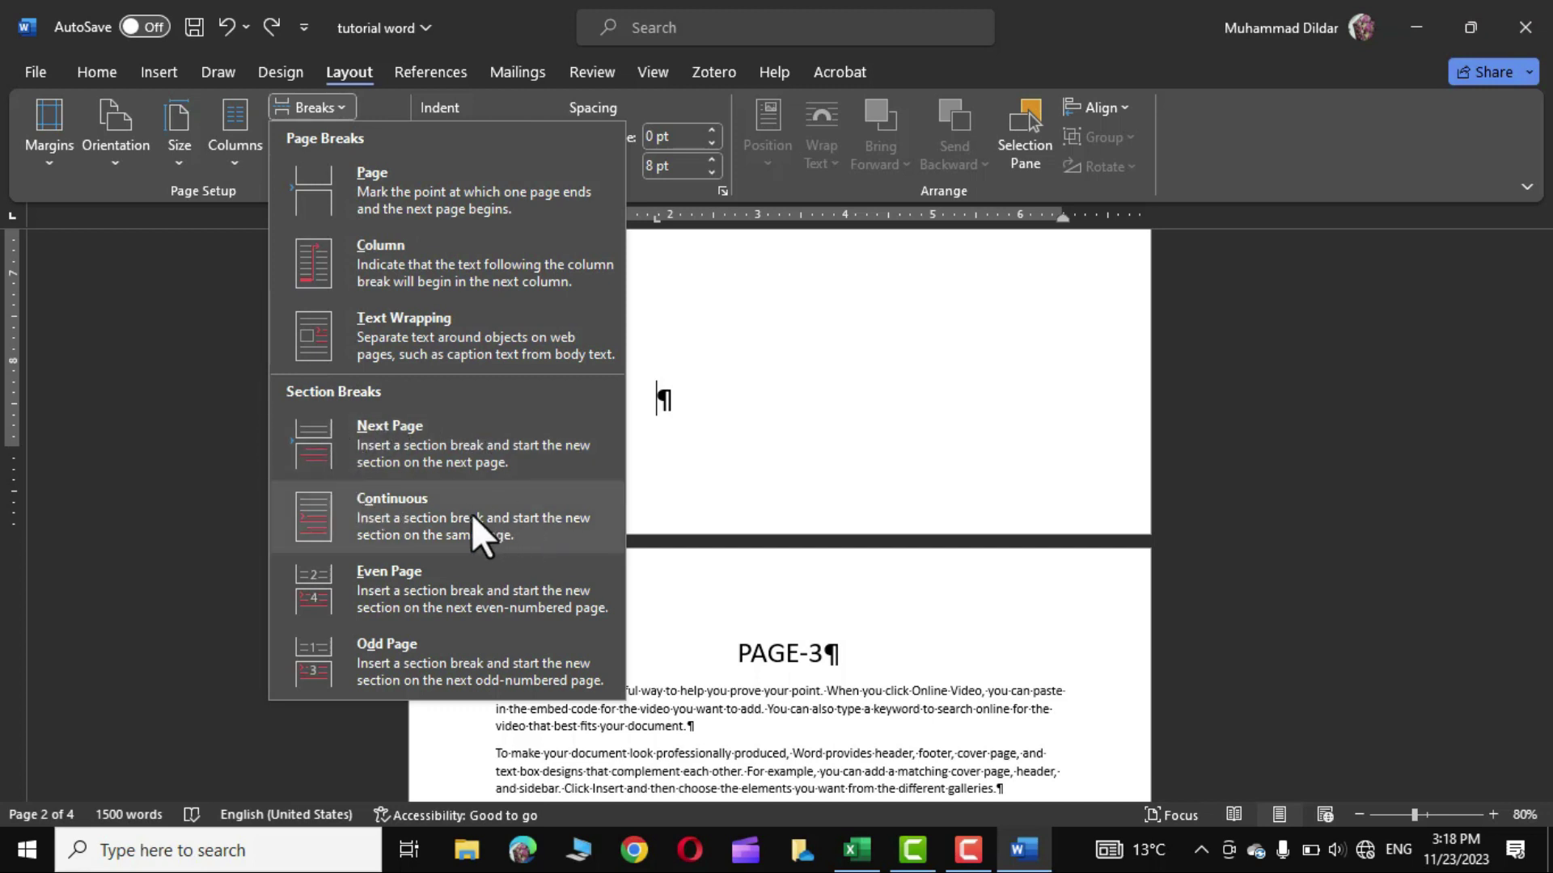
pyautogui.click(409, 516)
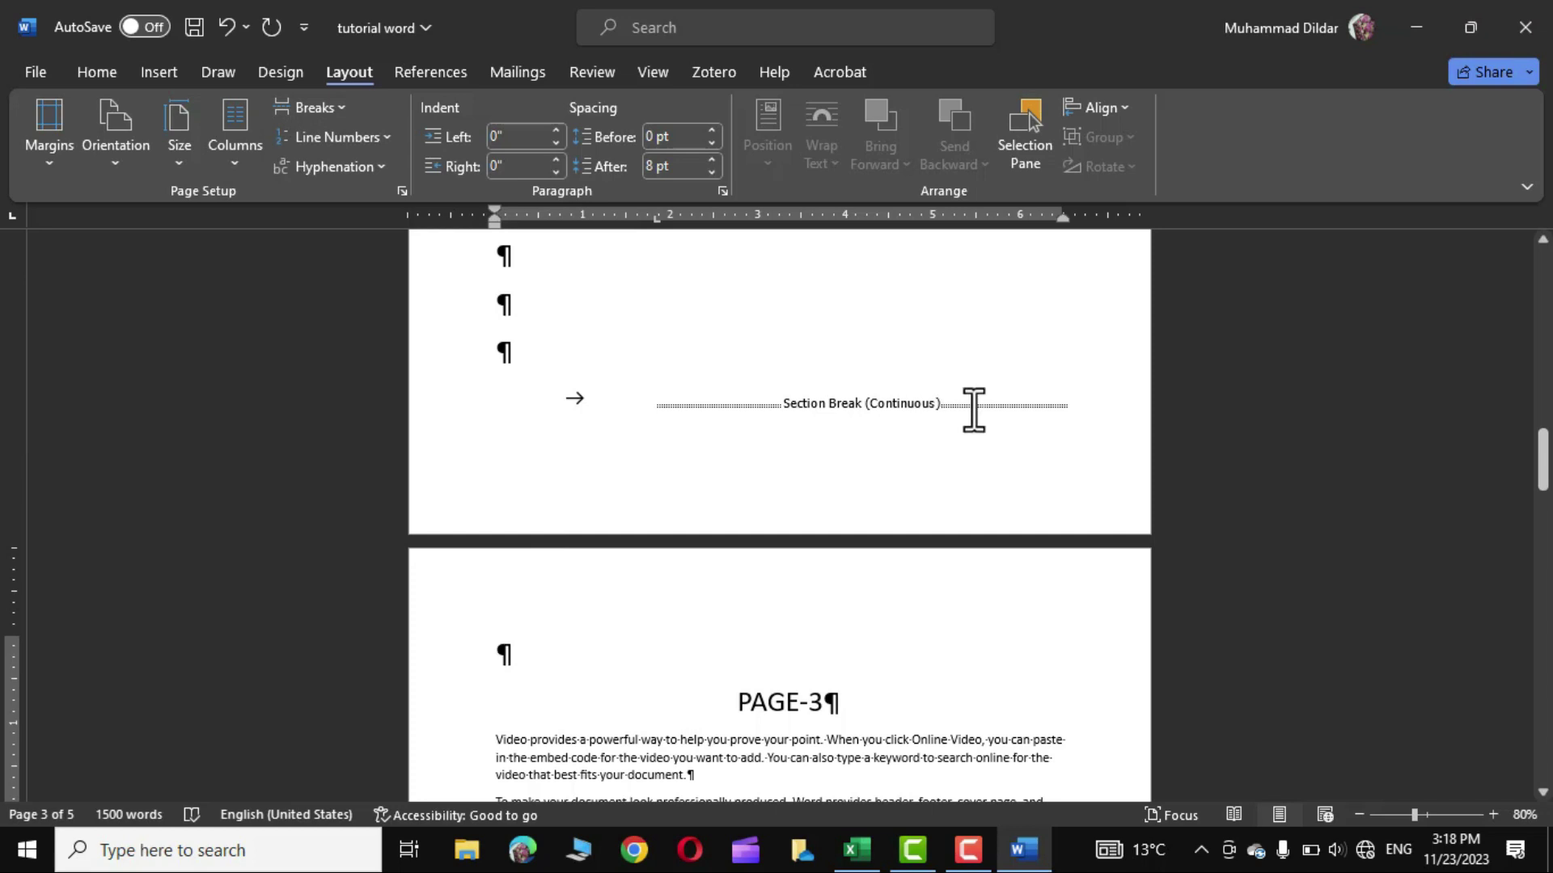
pyautogui.scroll(-10, 694, 402)
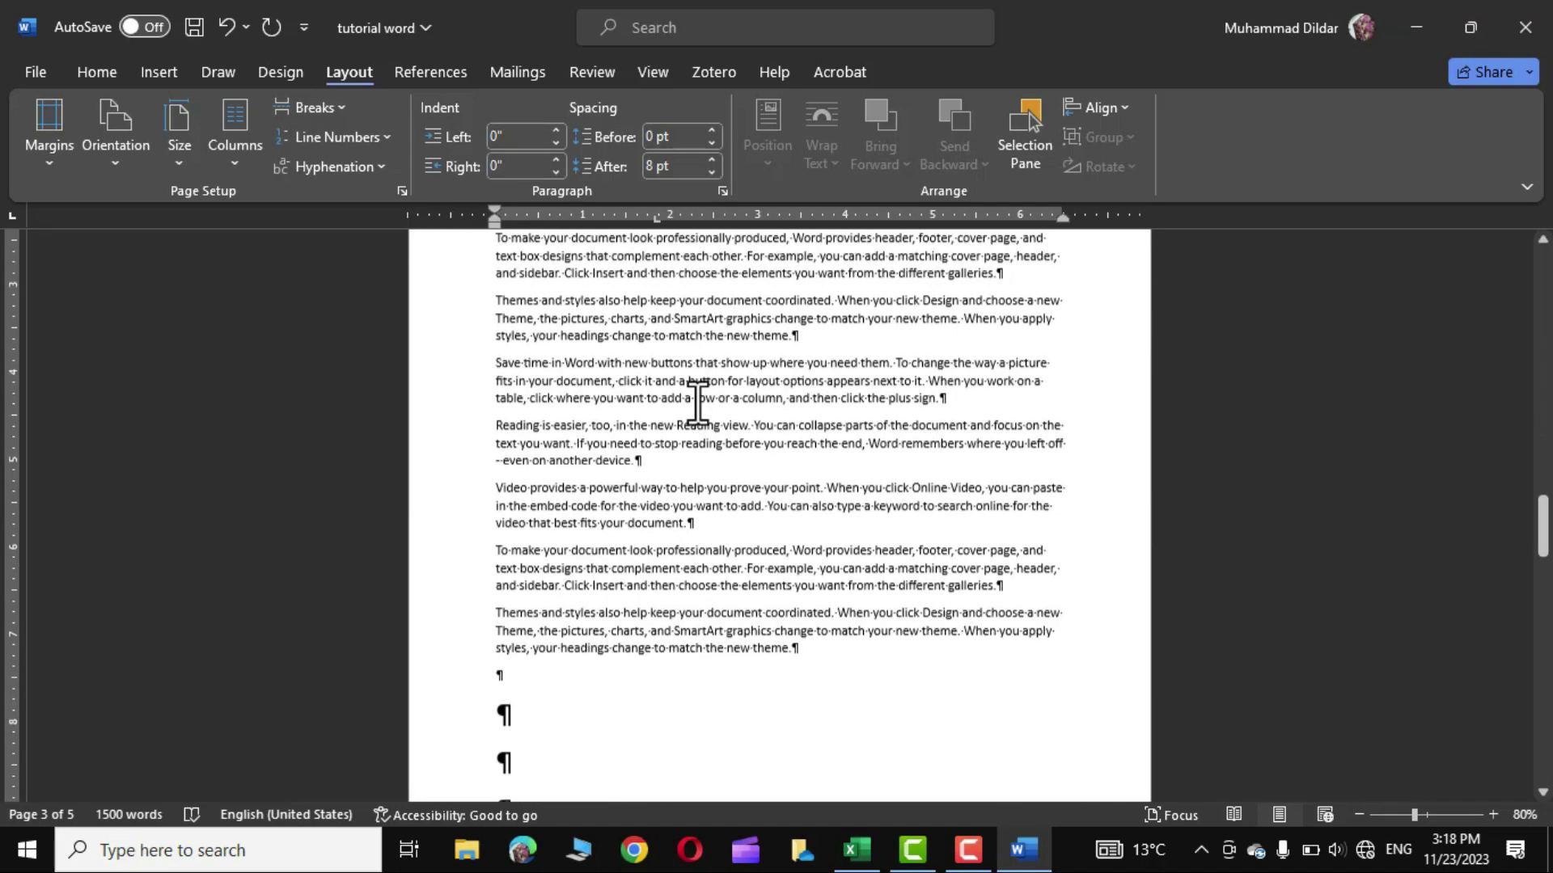
pyautogui.scroll(-9, 697, 402)
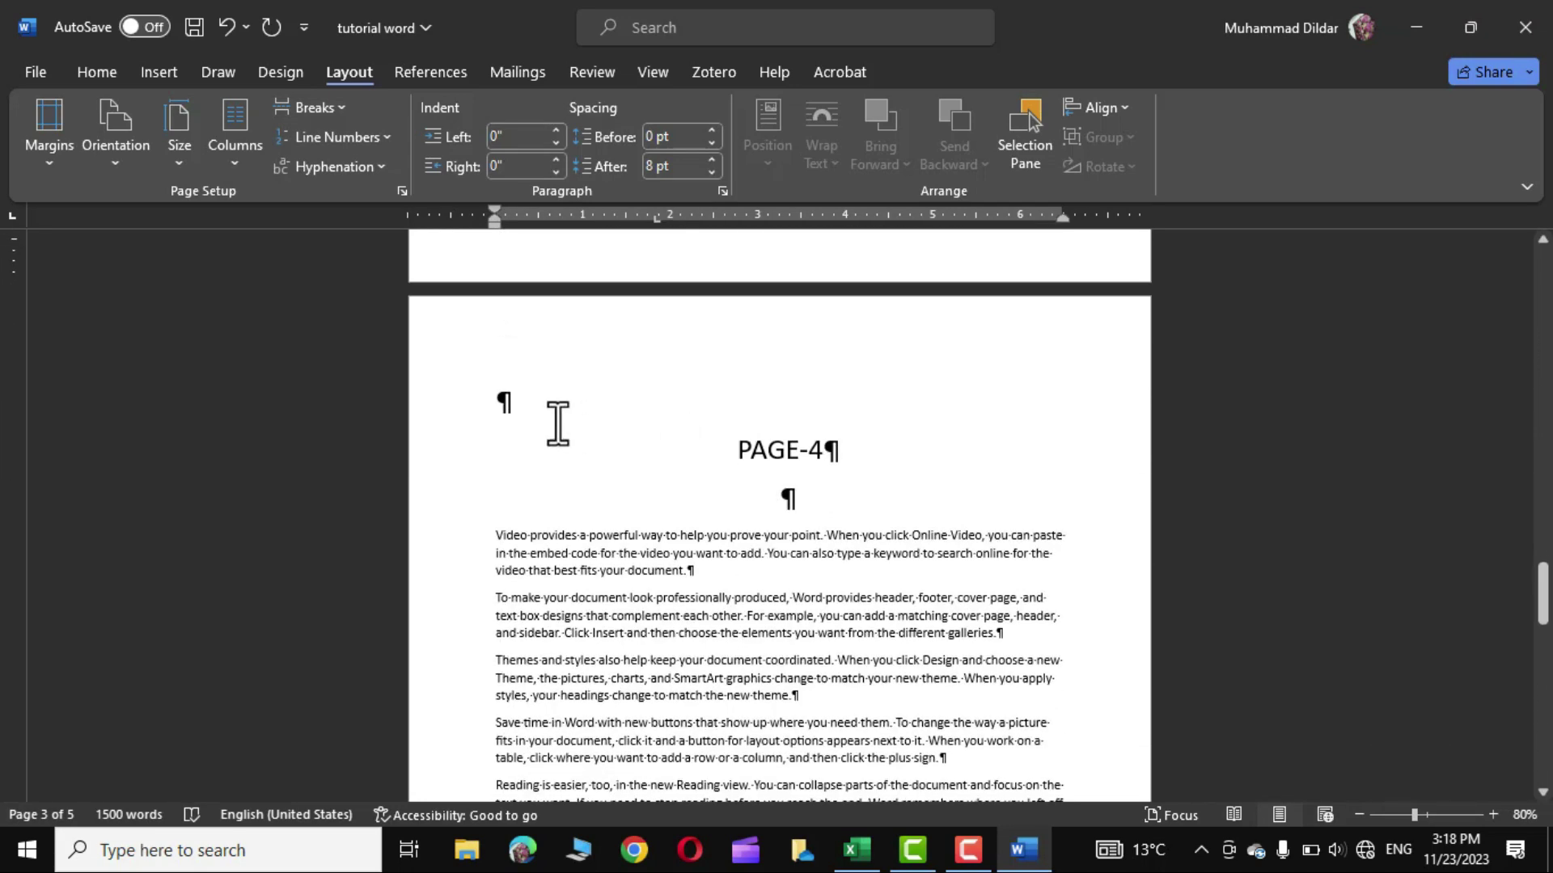
# Step: Insert a second continuous section break just before the PAGE-4 heading
pyautogui.click(503, 400)
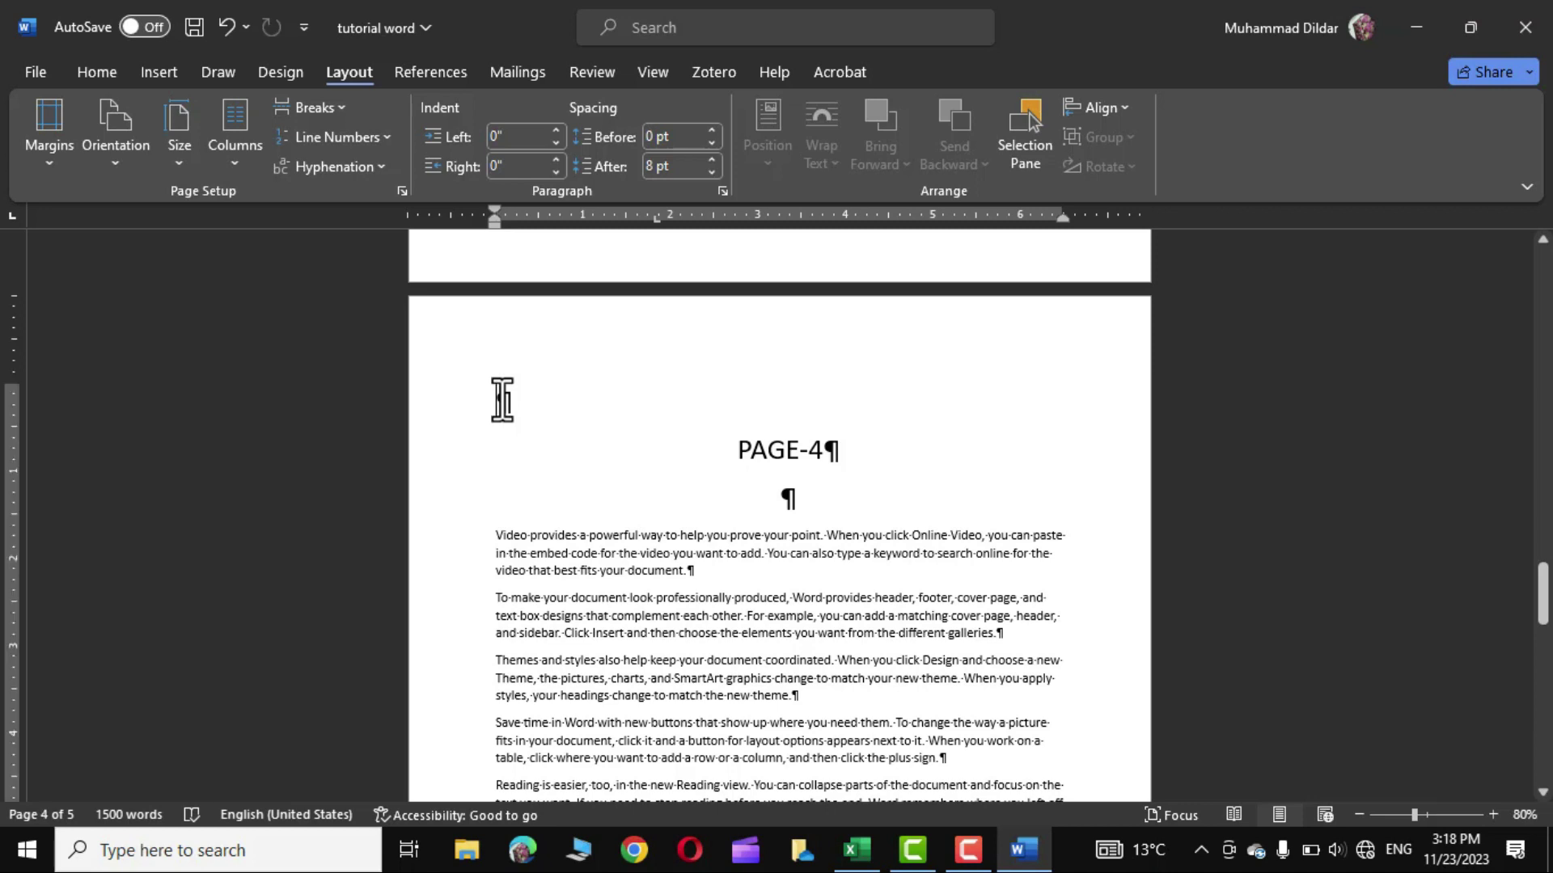
pyautogui.click(337, 103)
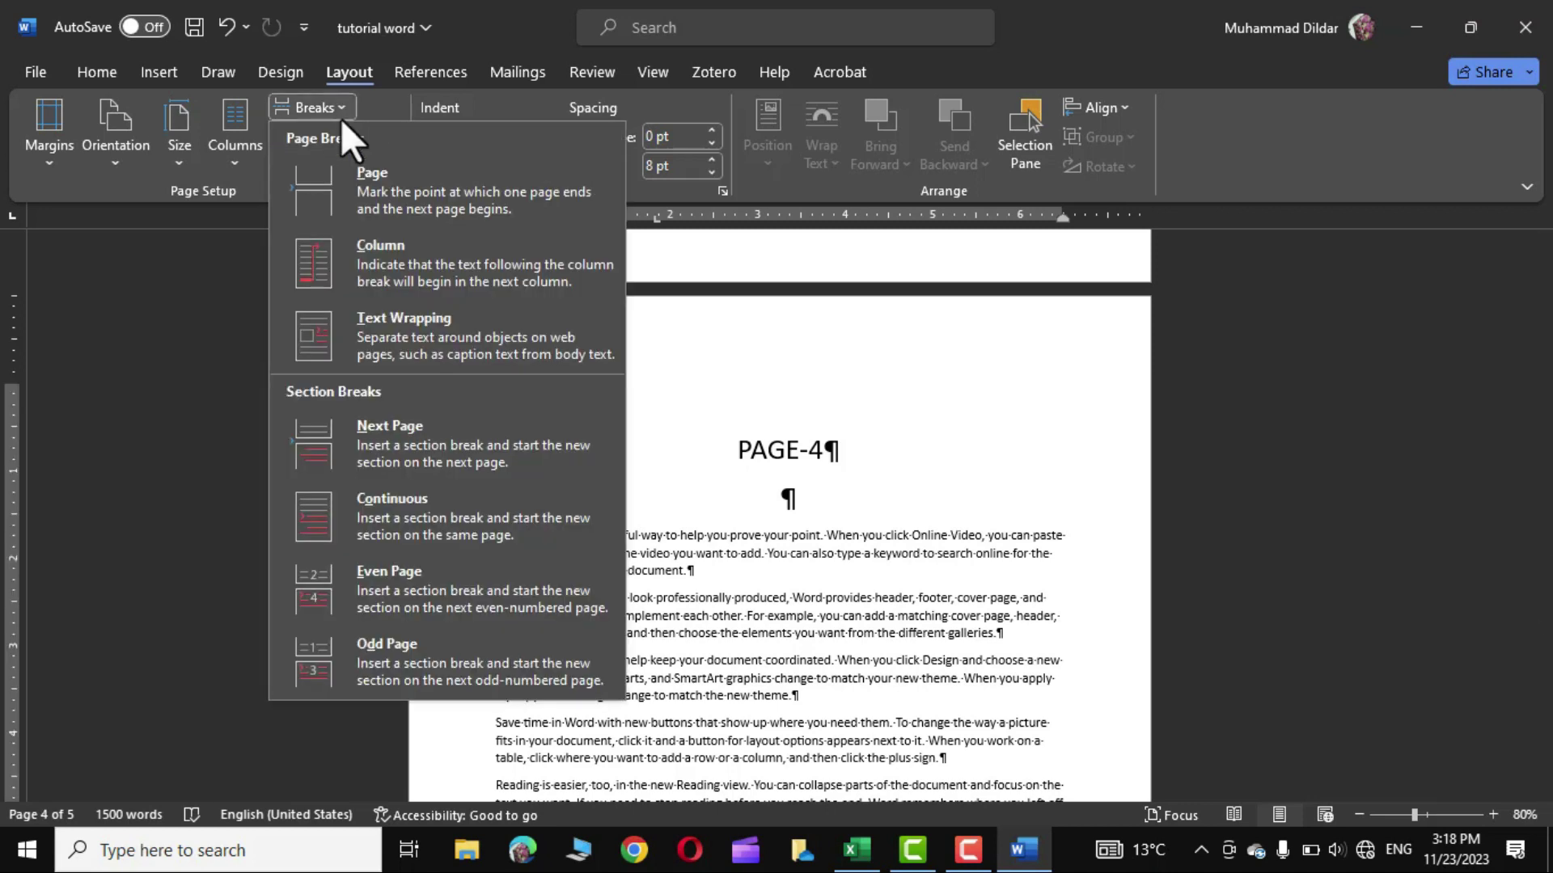
pyautogui.click(386, 503)
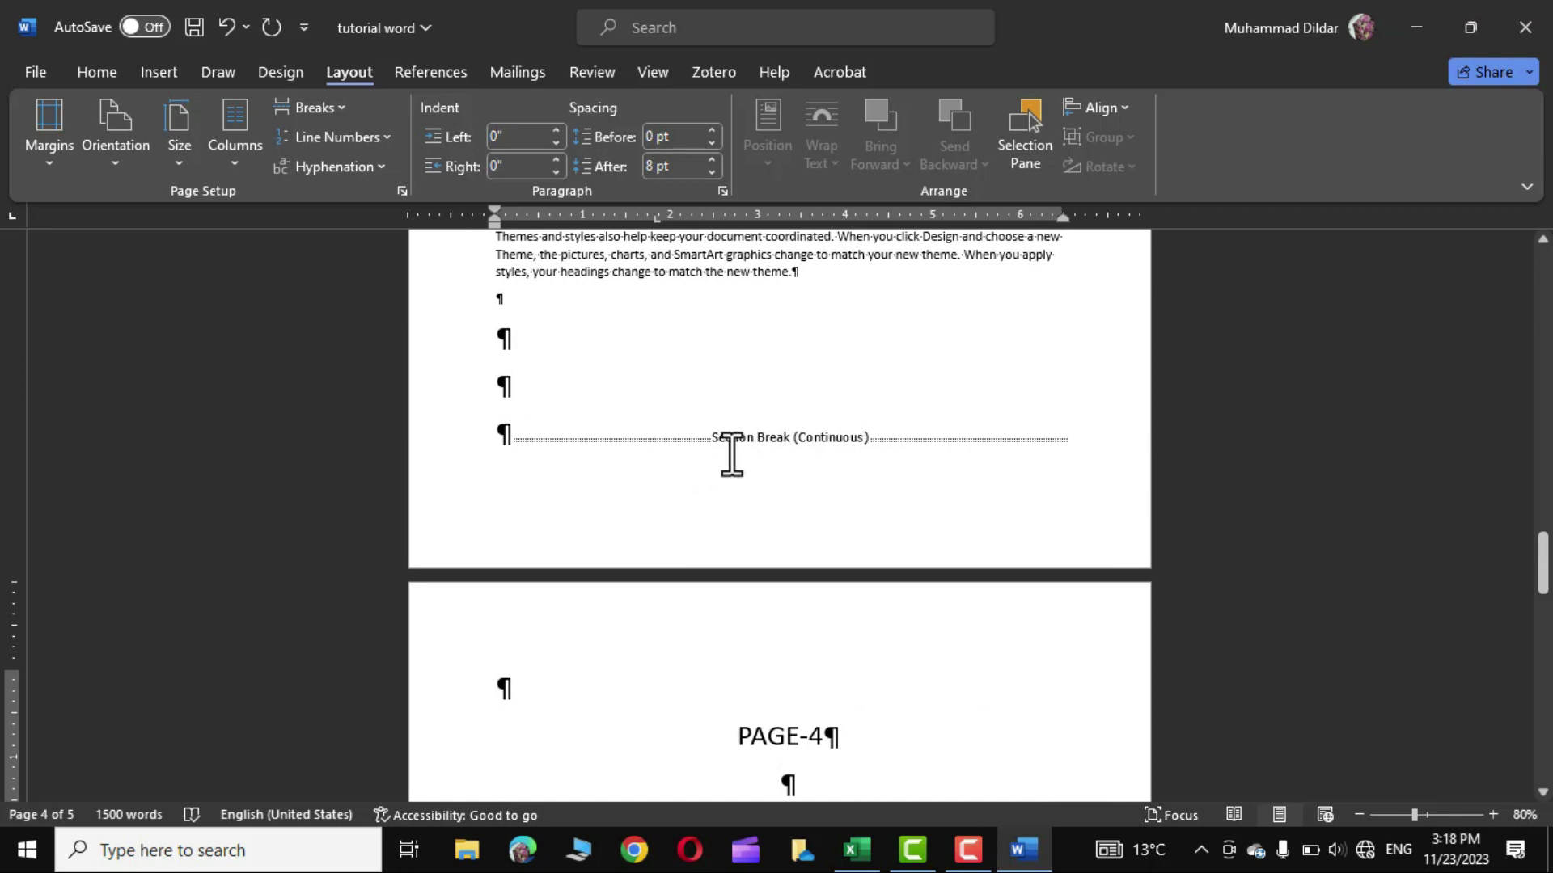
pyautogui.scroll(5, 917, 501)
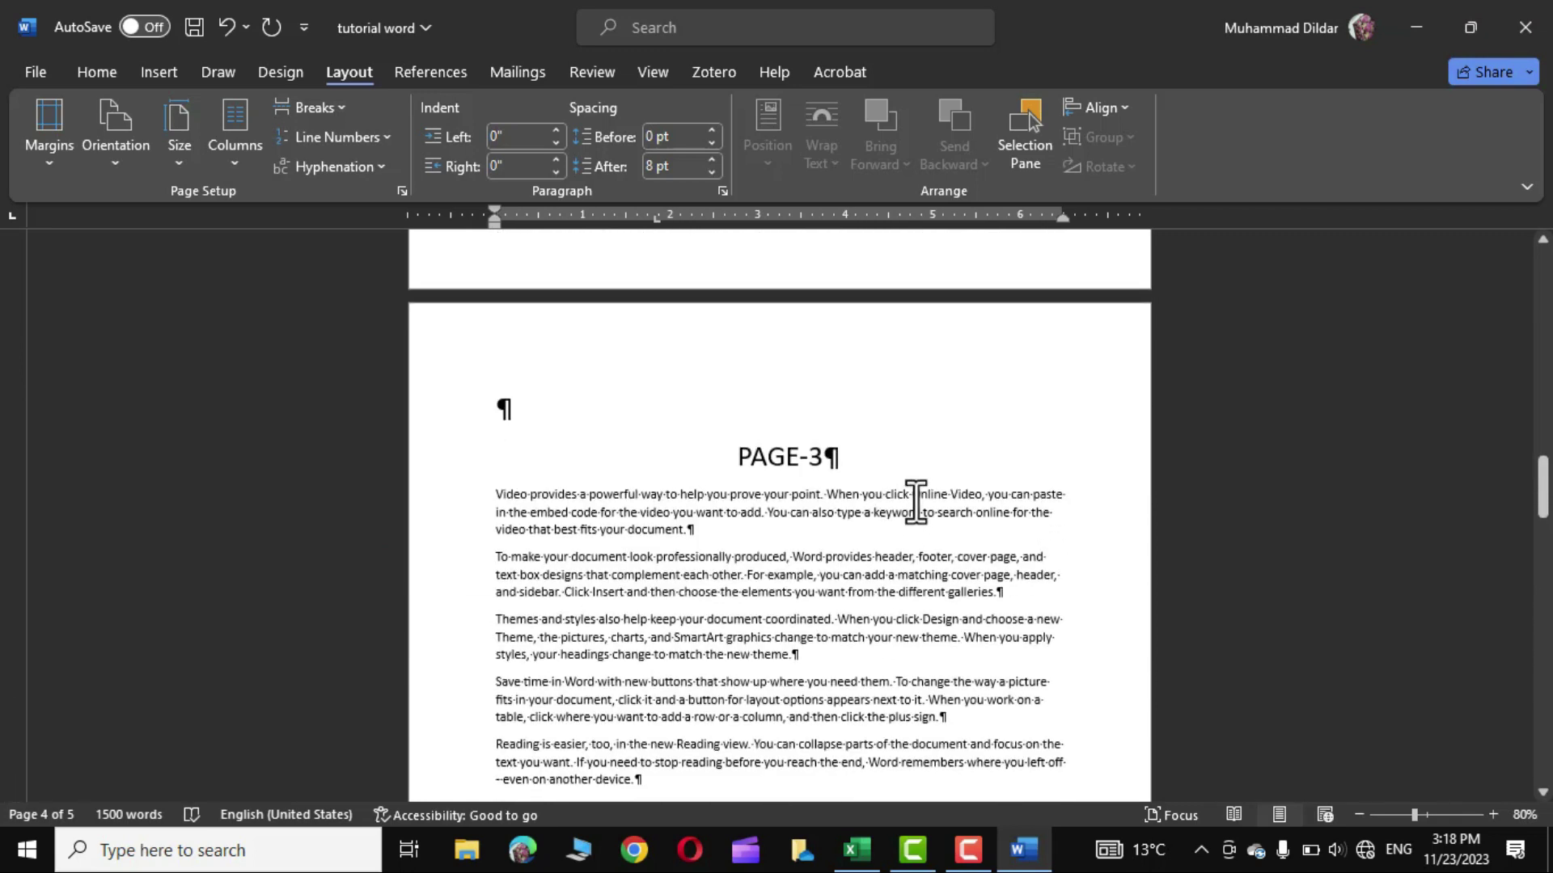
pyautogui.scroll(4, 760, 457)
pyautogui.scroll(1, 764, 459)
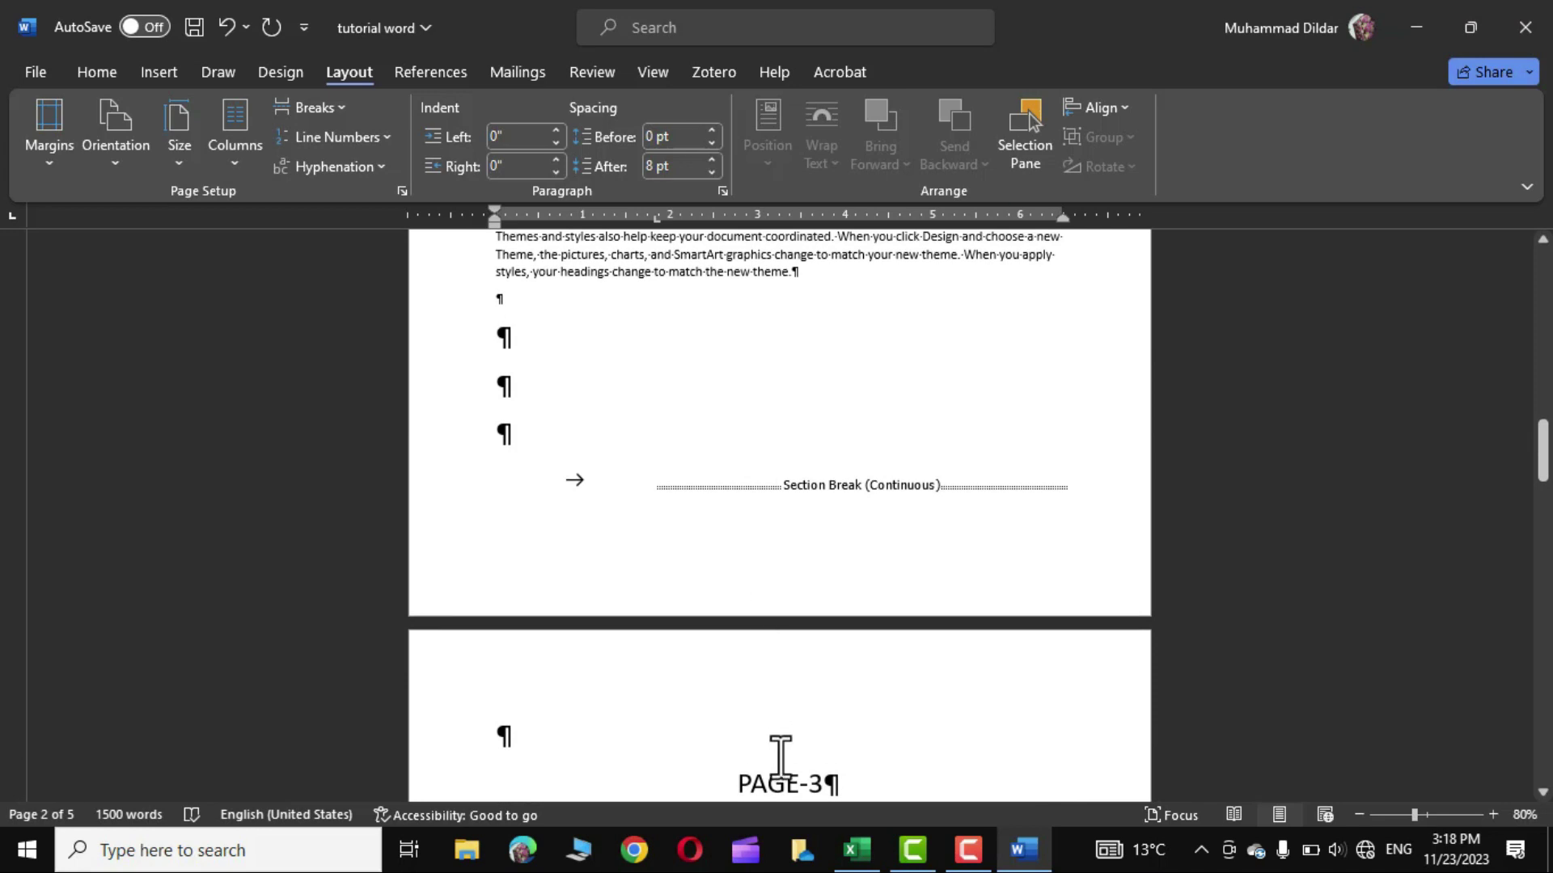
pyautogui.scroll(-10, 938, 486)
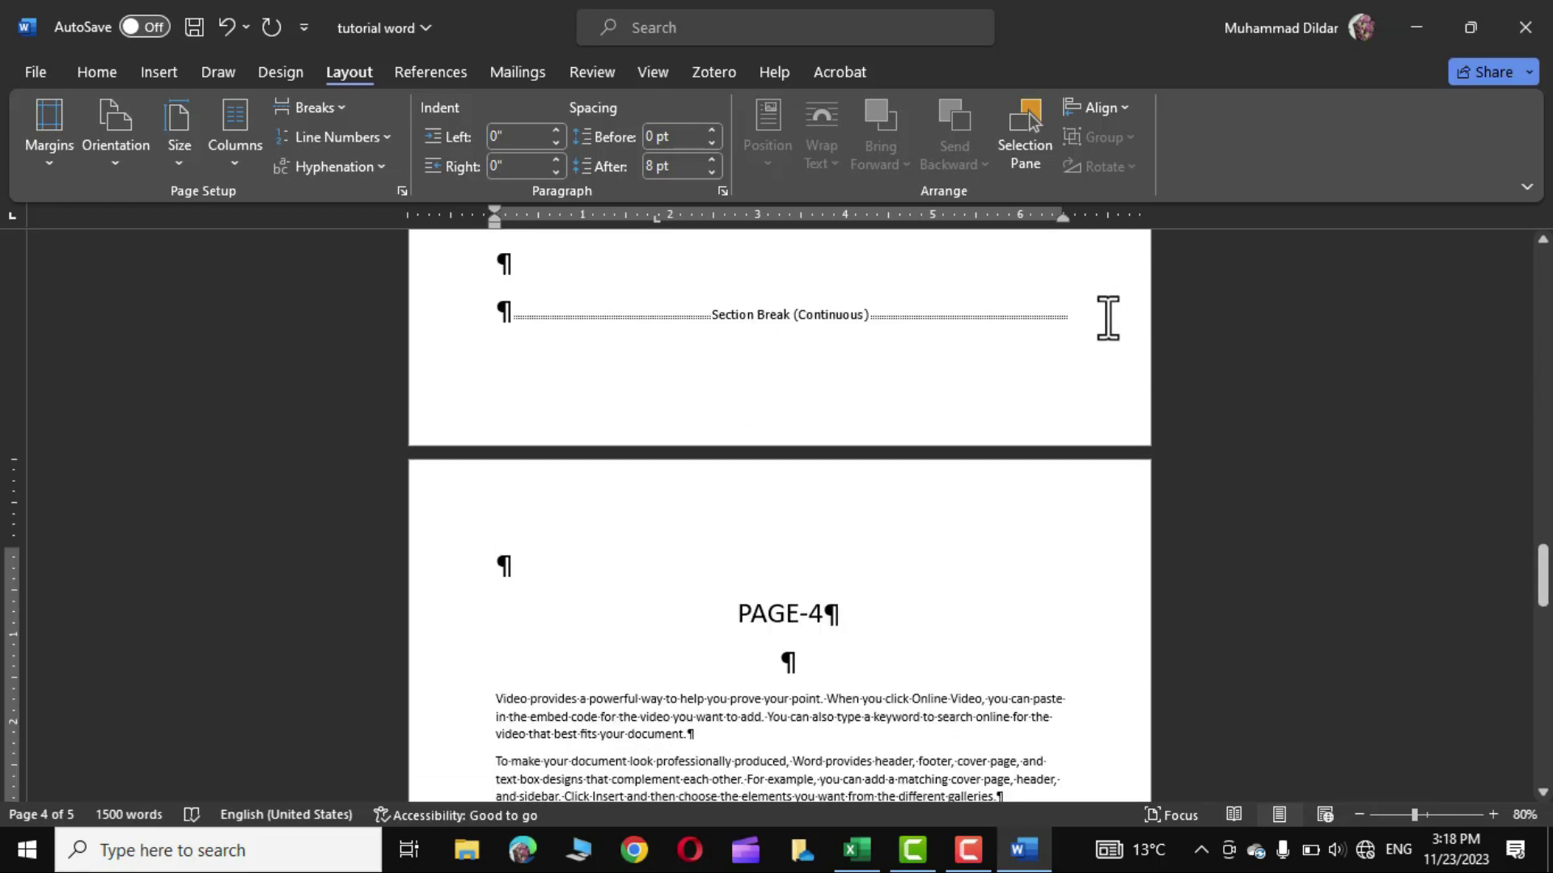
pyautogui.scroll(10, 889, 404)
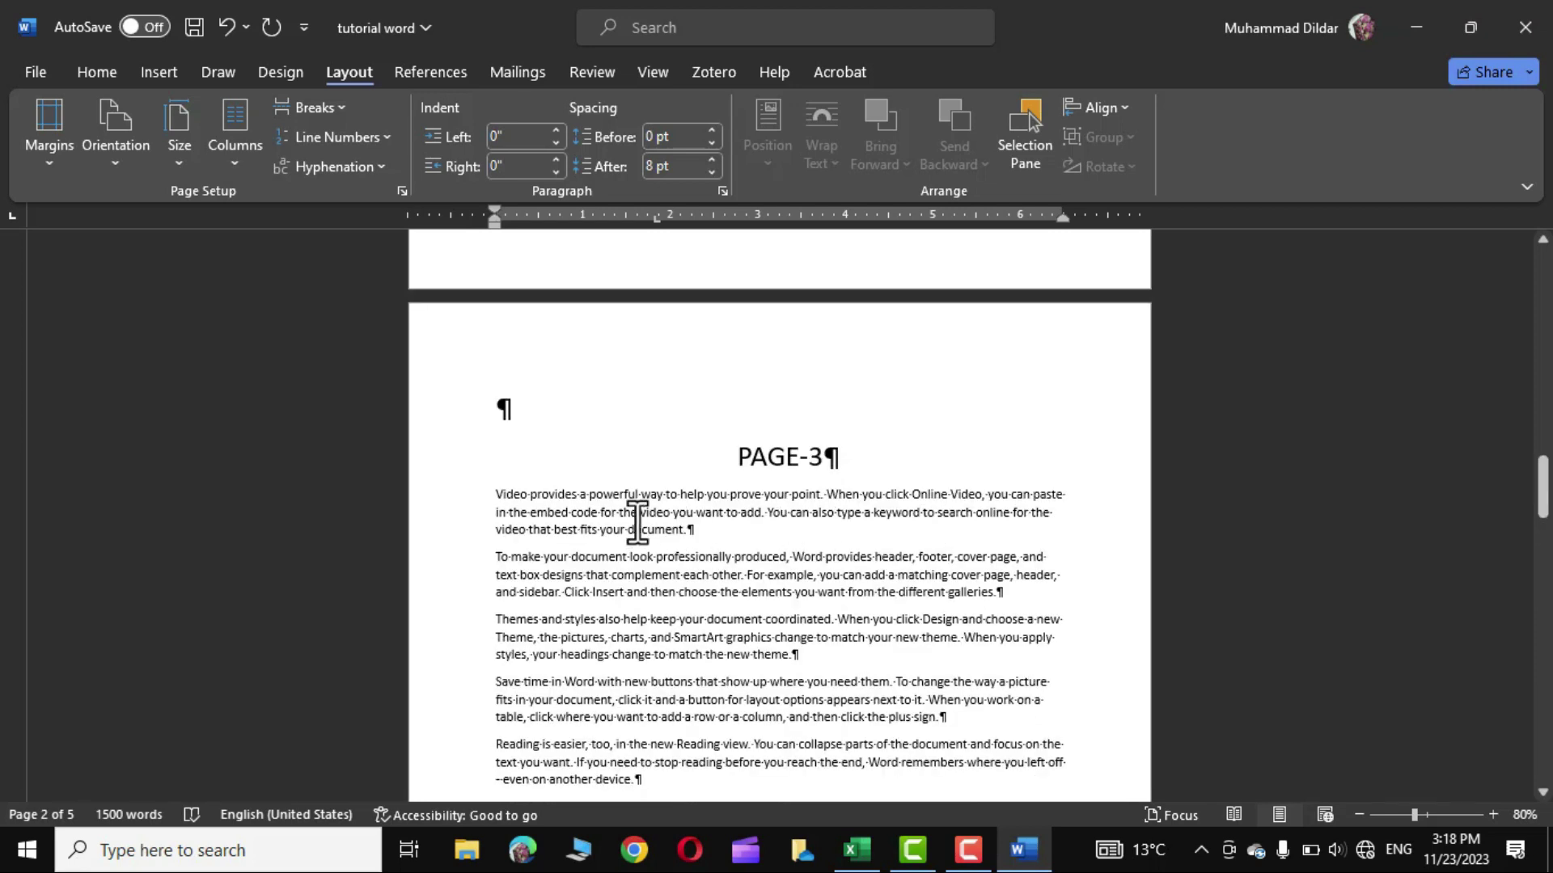
# Step: With the cursor in page 3's text, set Orientation to Landscape and review the pages
pyautogui.click(579, 495)
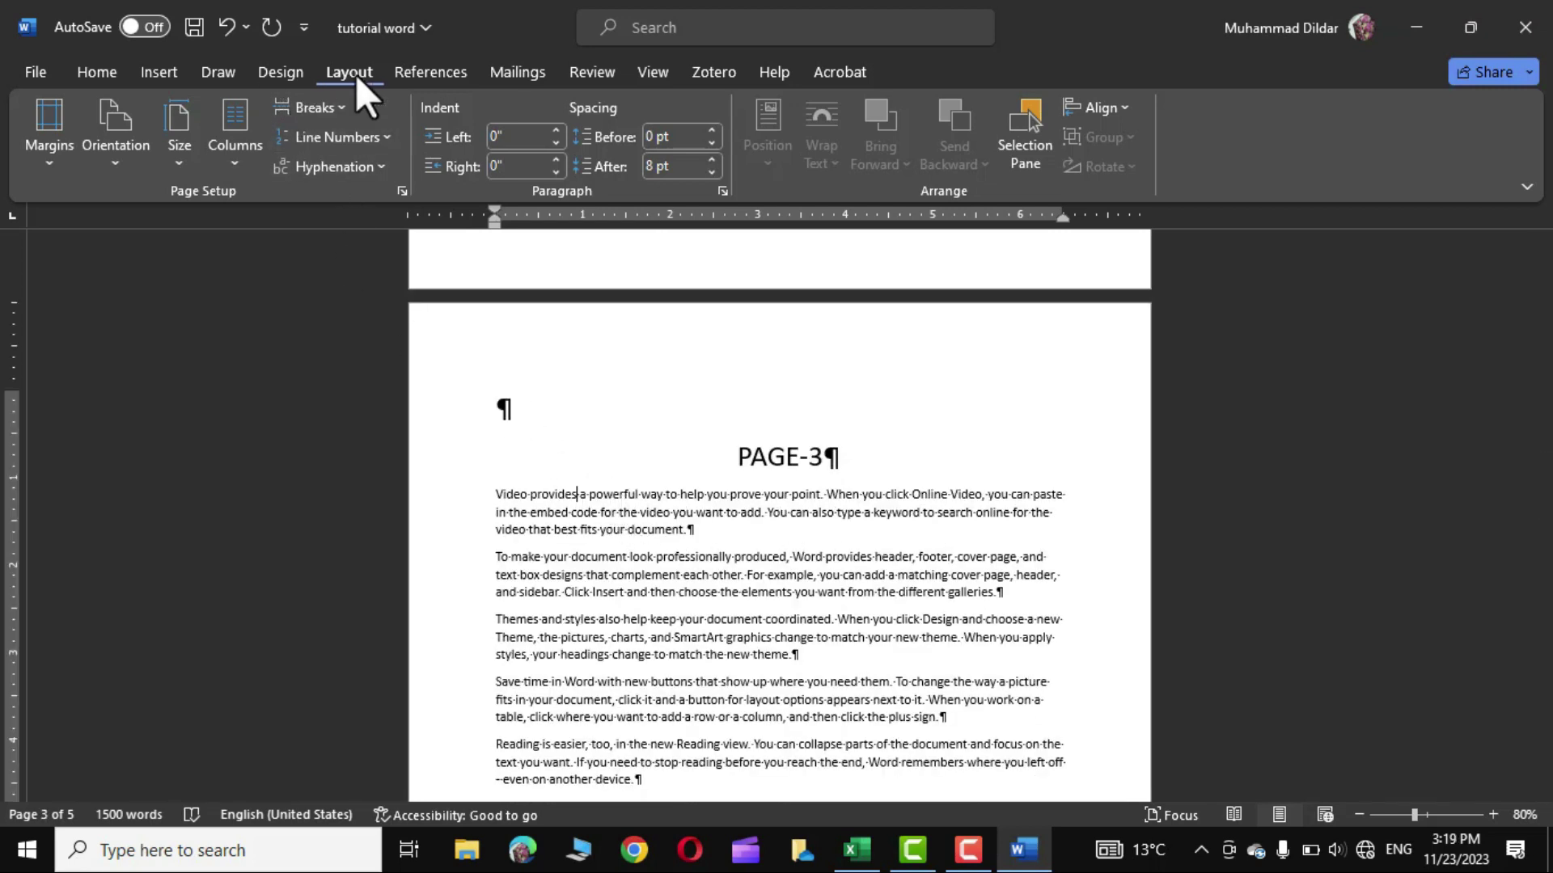
pyautogui.click(119, 160)
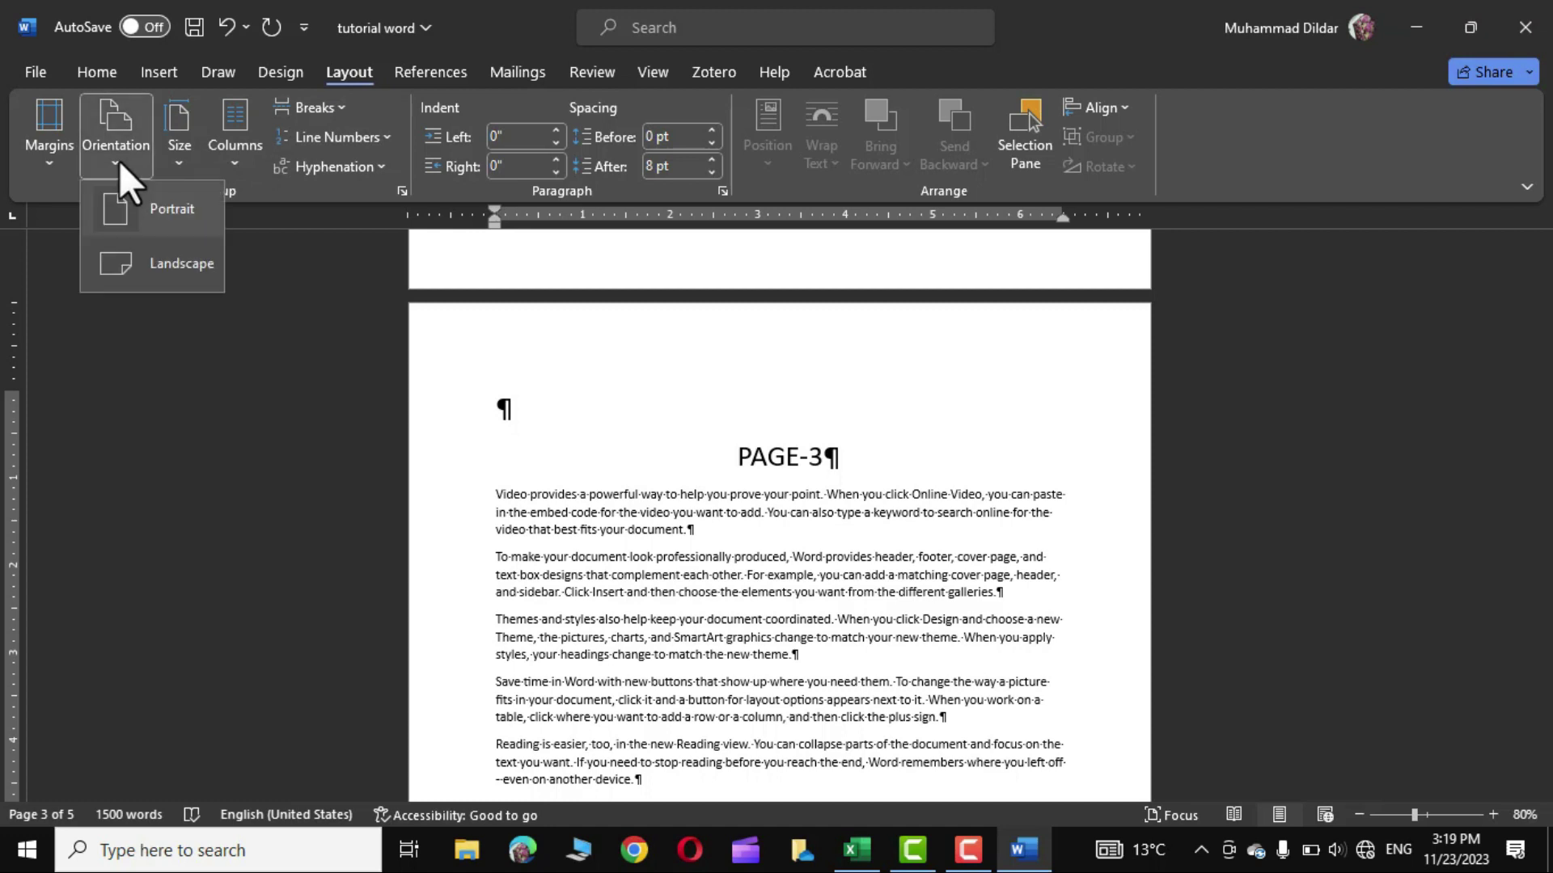
pyautogui.click(172, 267)
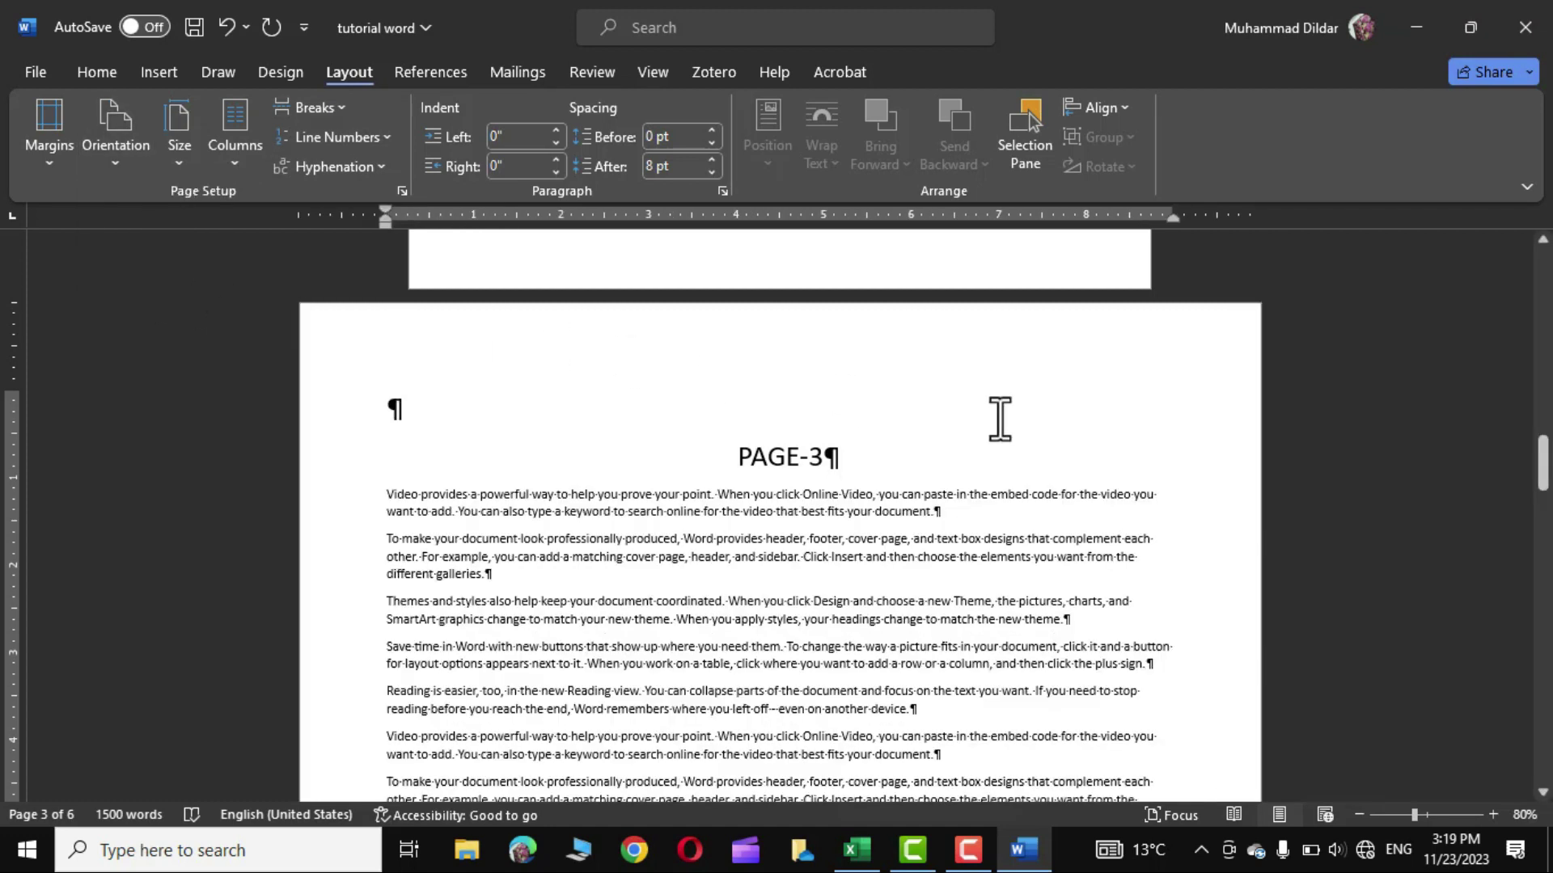
pyautogui.scroll(10, 1036, 435)
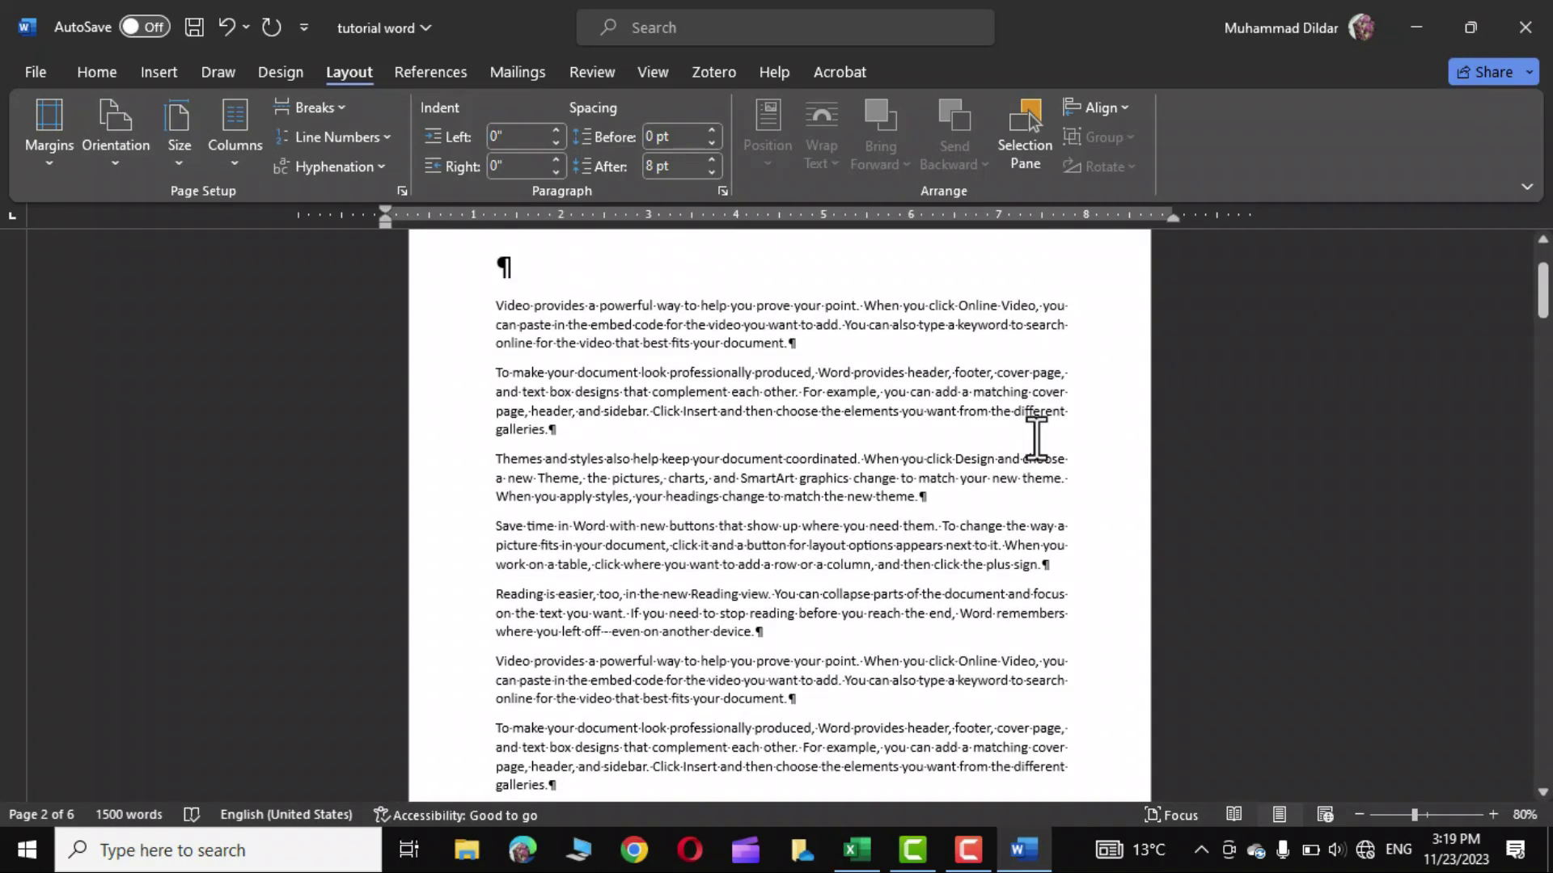
pyautogui.scroll(2, 857, 406)
pyautogui.scroll(-15, 836, 406)
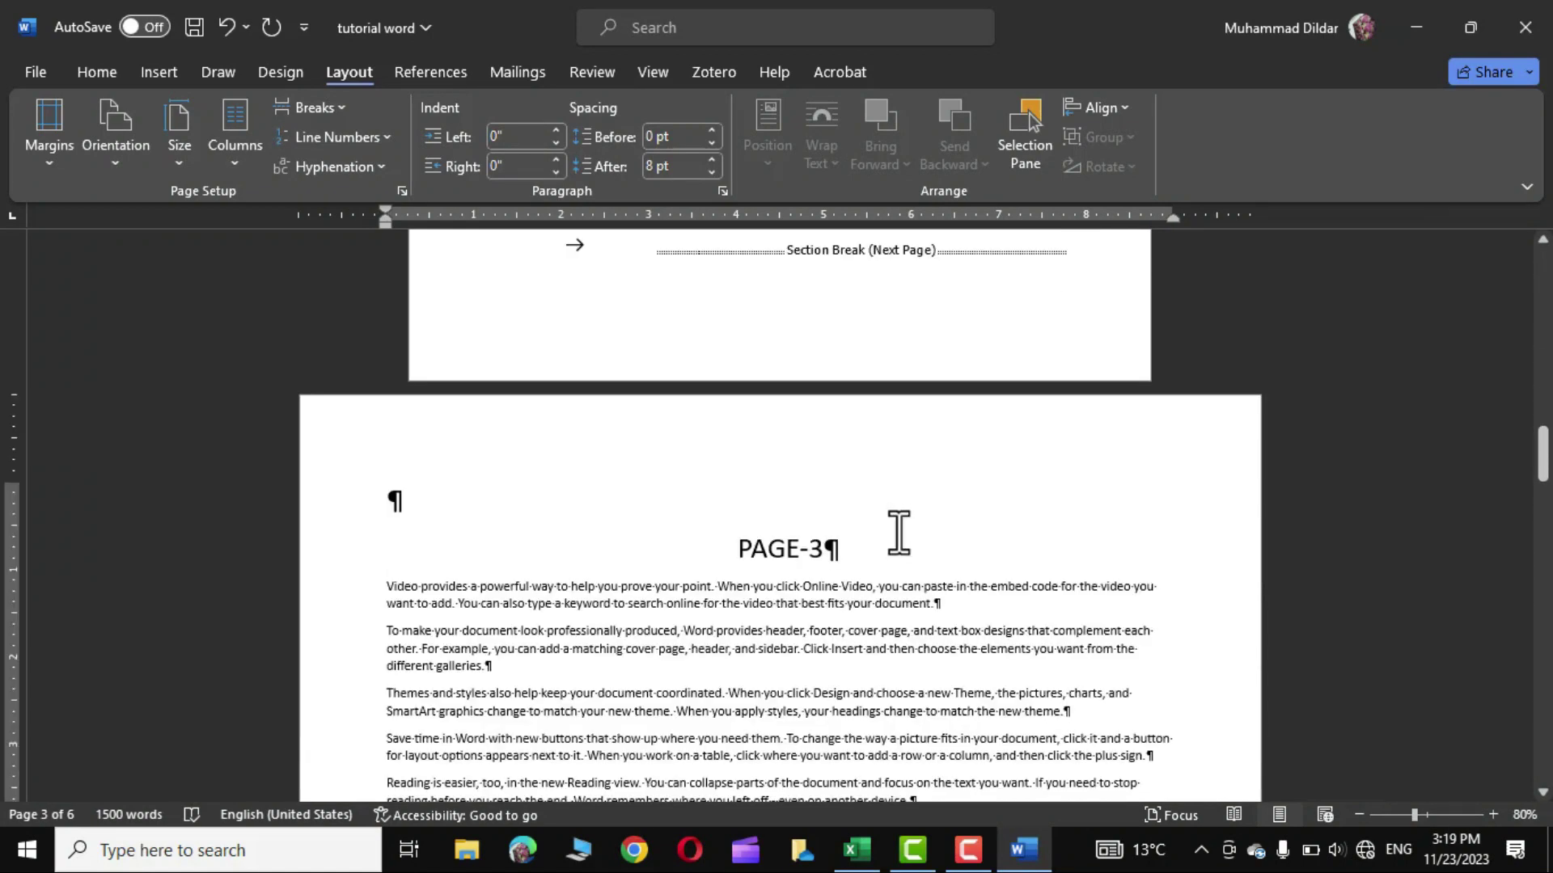
pyautogui.scroll(-4, 898, 532)
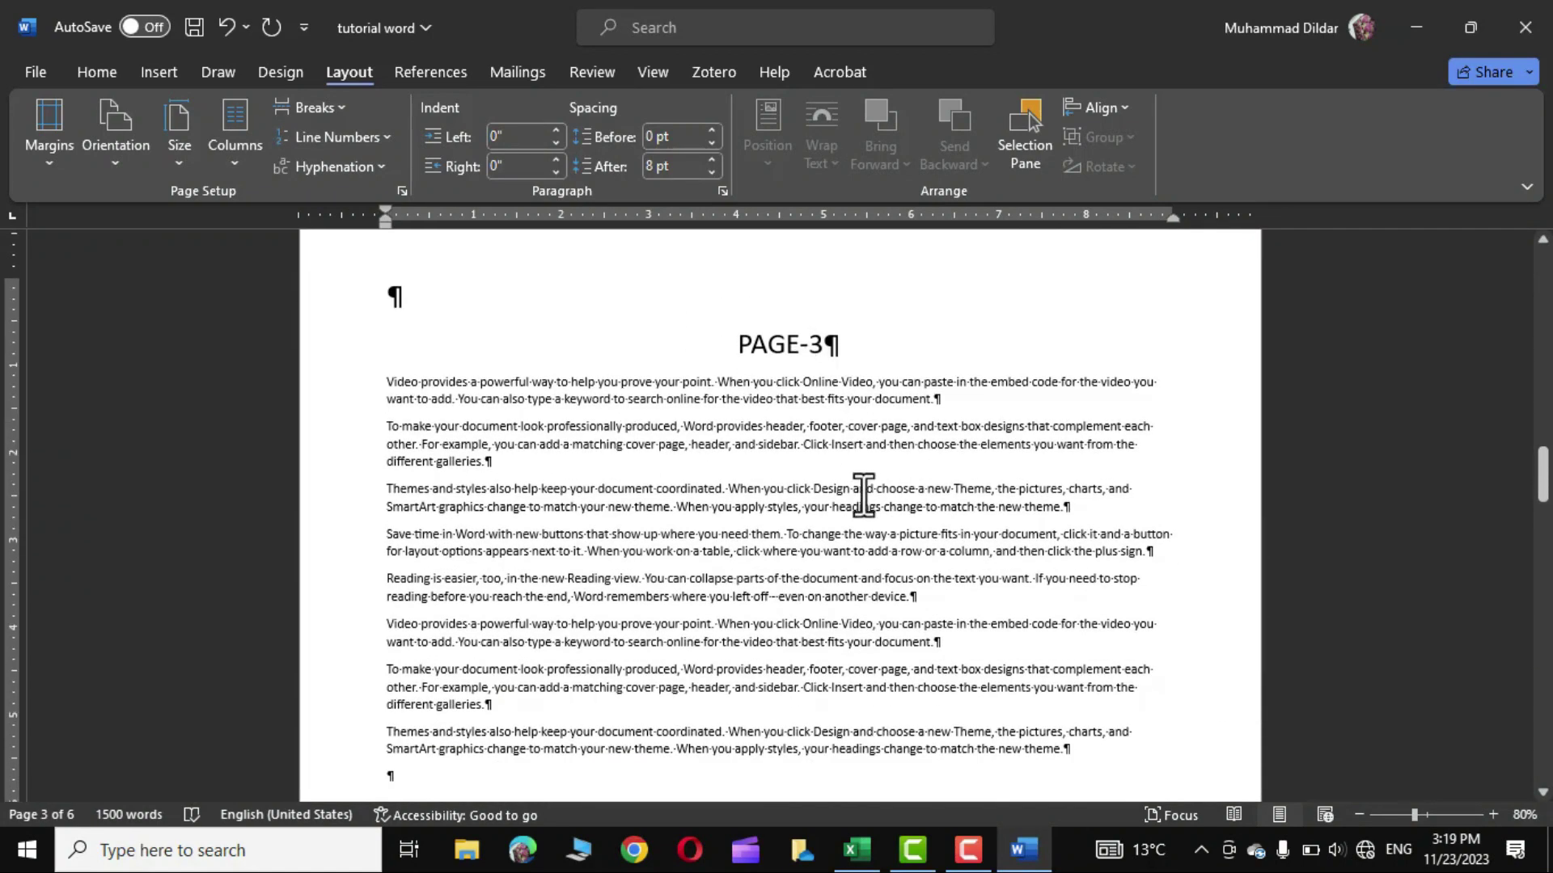
pyautogui.scroll(-8, 864, 493)
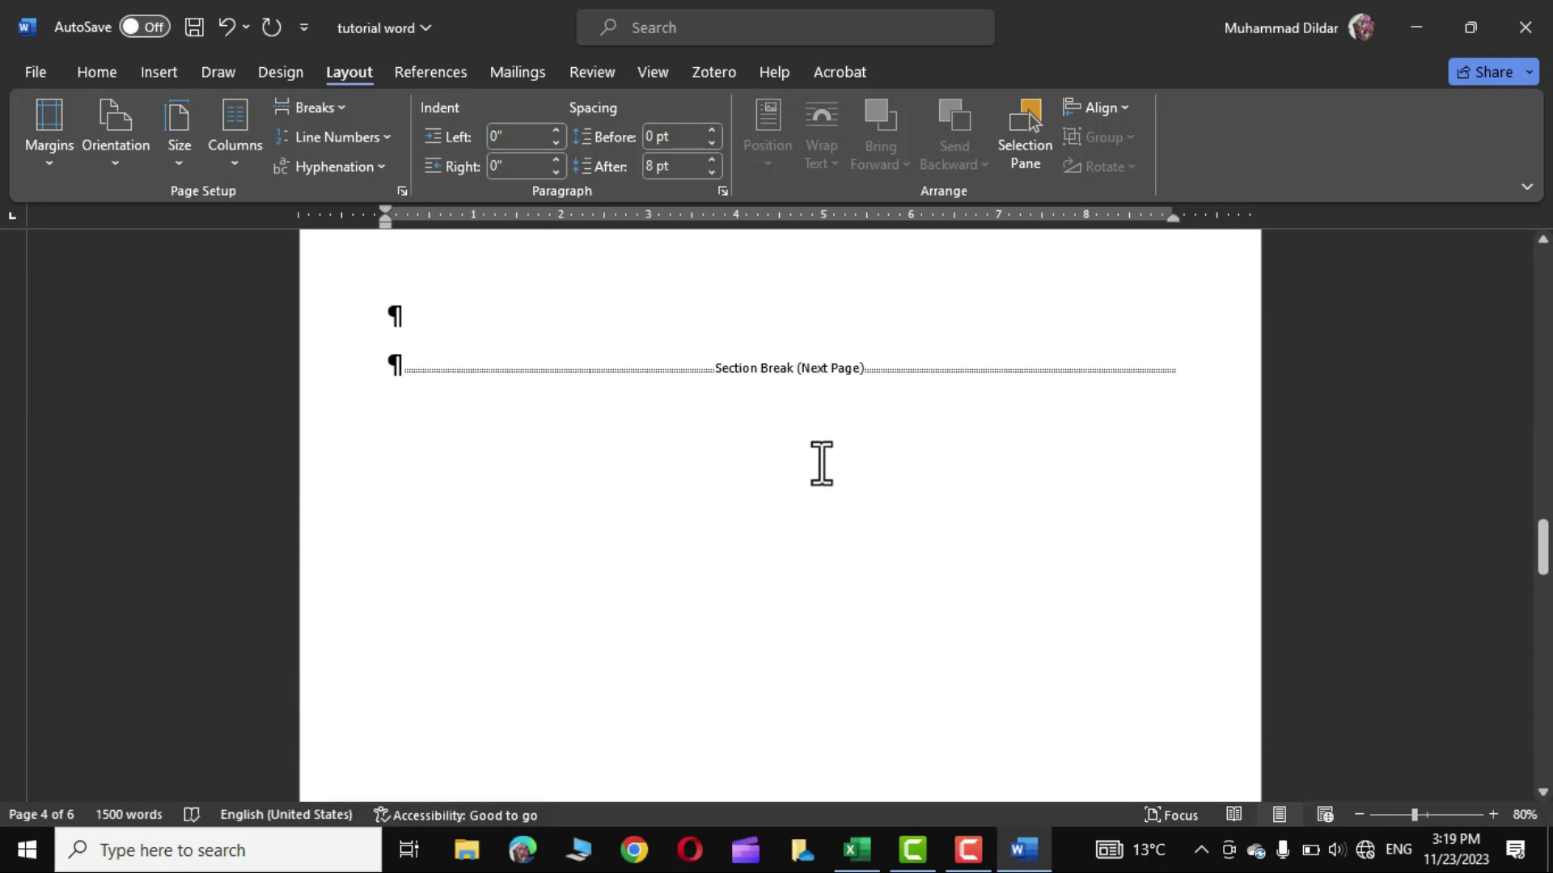
# Step: Delete the two empty paragraphs above the section break to remove a blank page
pyautogui.scroll(-8, 821, 463)
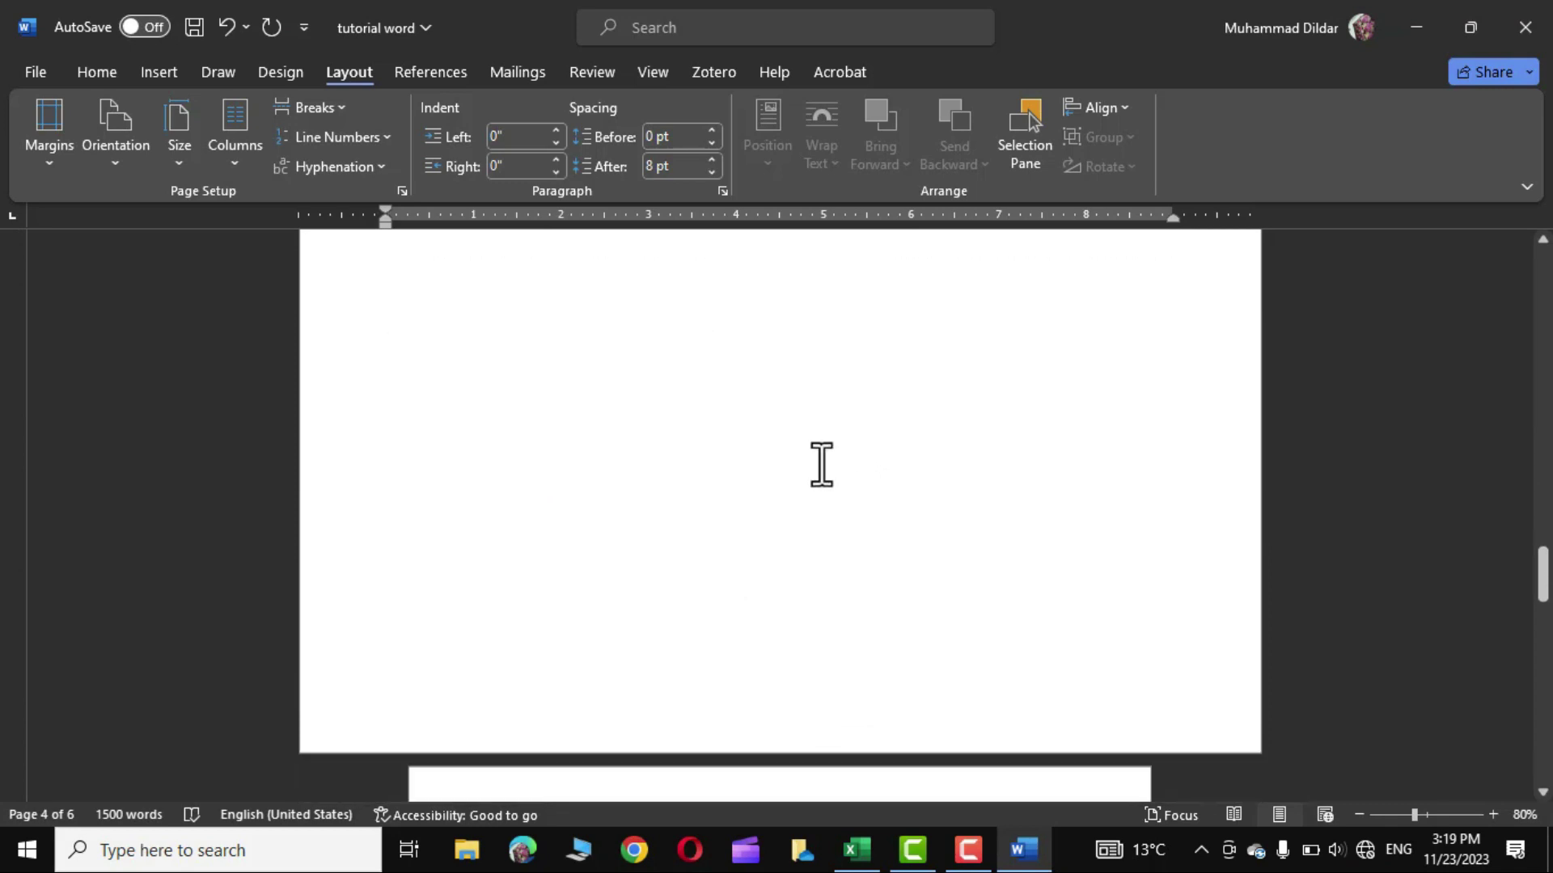
pyautogui.scroll(4, 846, 573)
pyautogui.scroll(4, 849, 670)
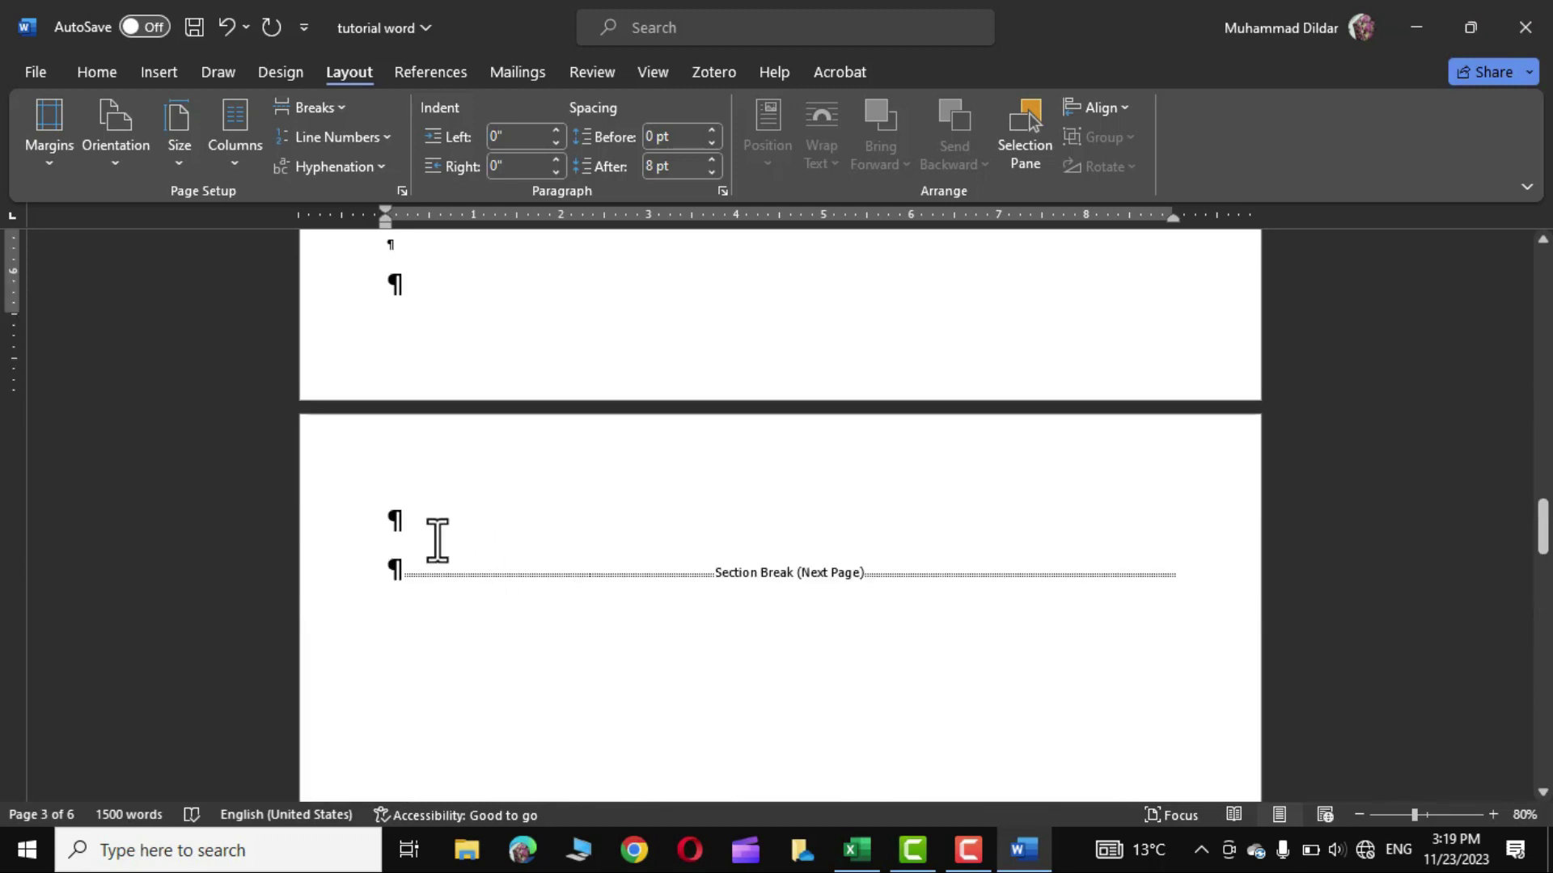
pyautogui.click(406, 520)
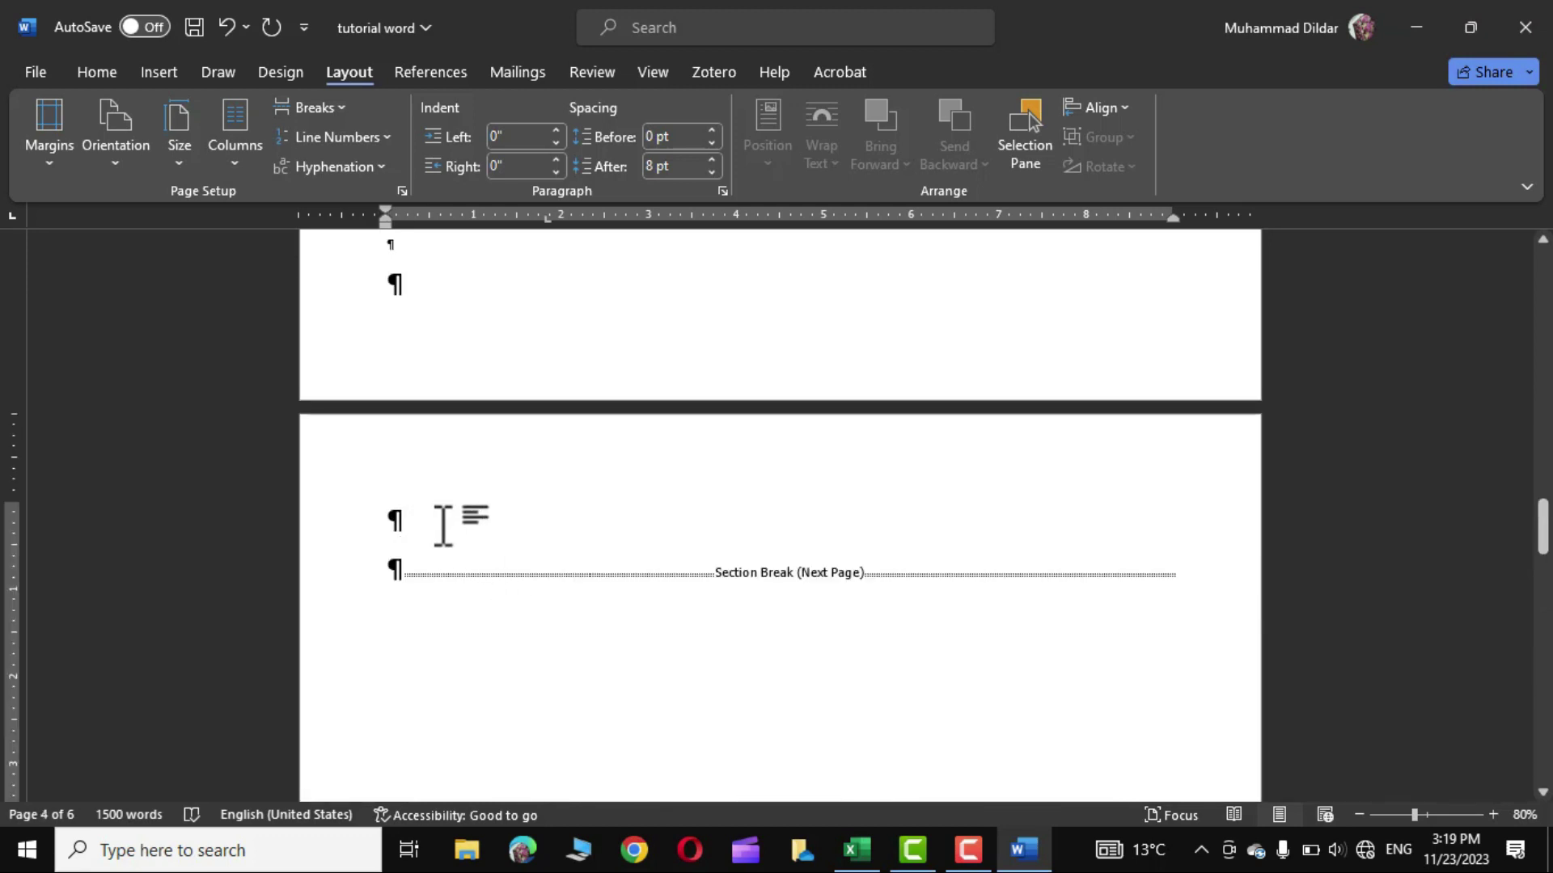
pyautogui.press('BackSpace')
pyautogui.press('BackSpace')
pyautogui.press('BackSpace')
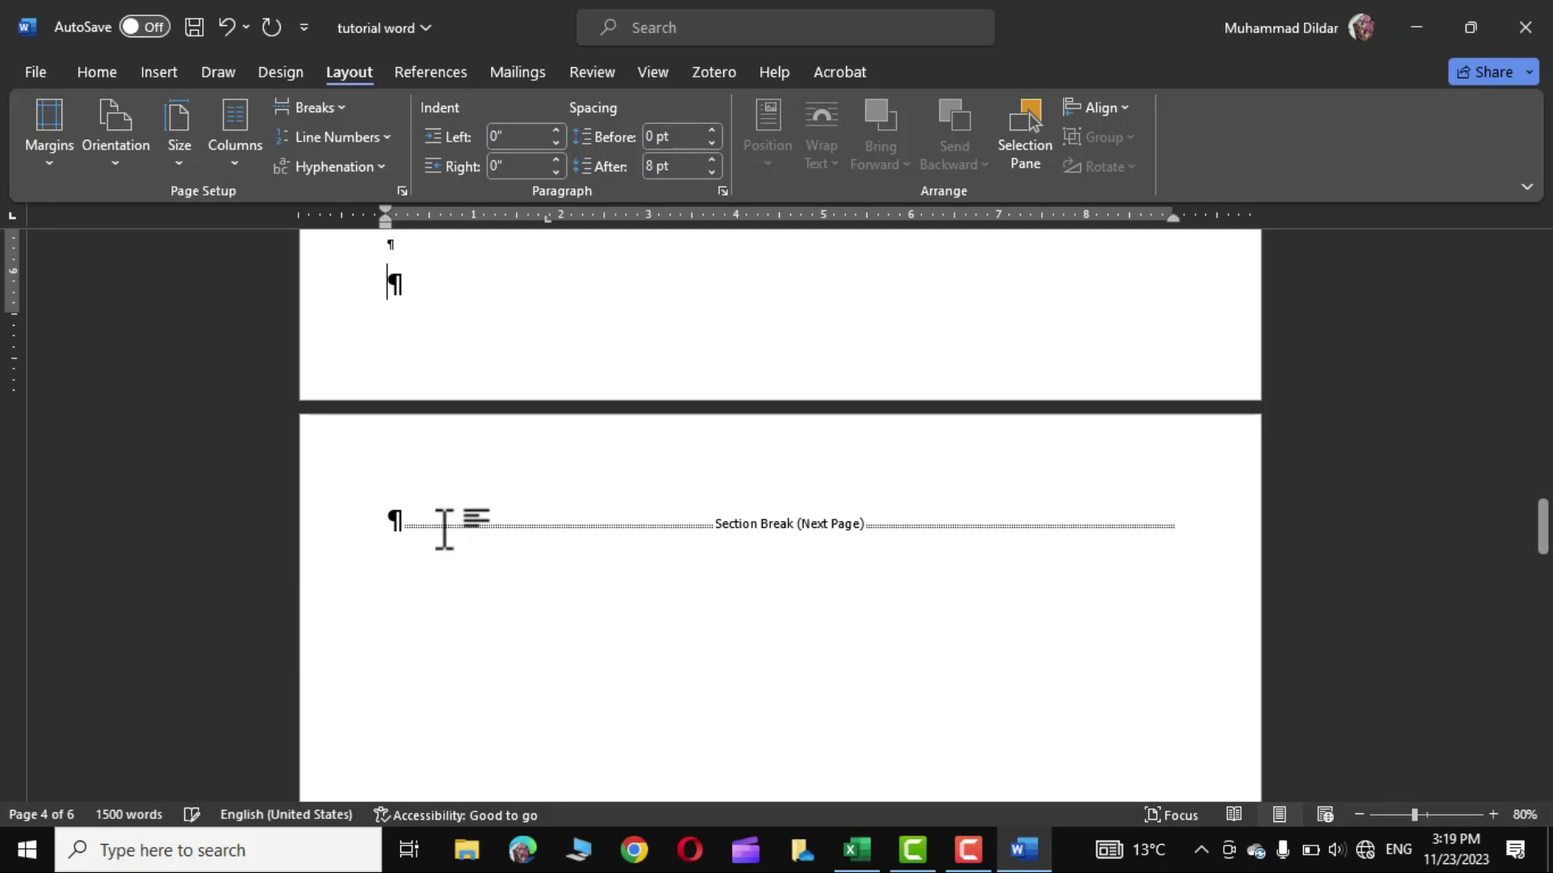
pyautogui.press('BackSpace')
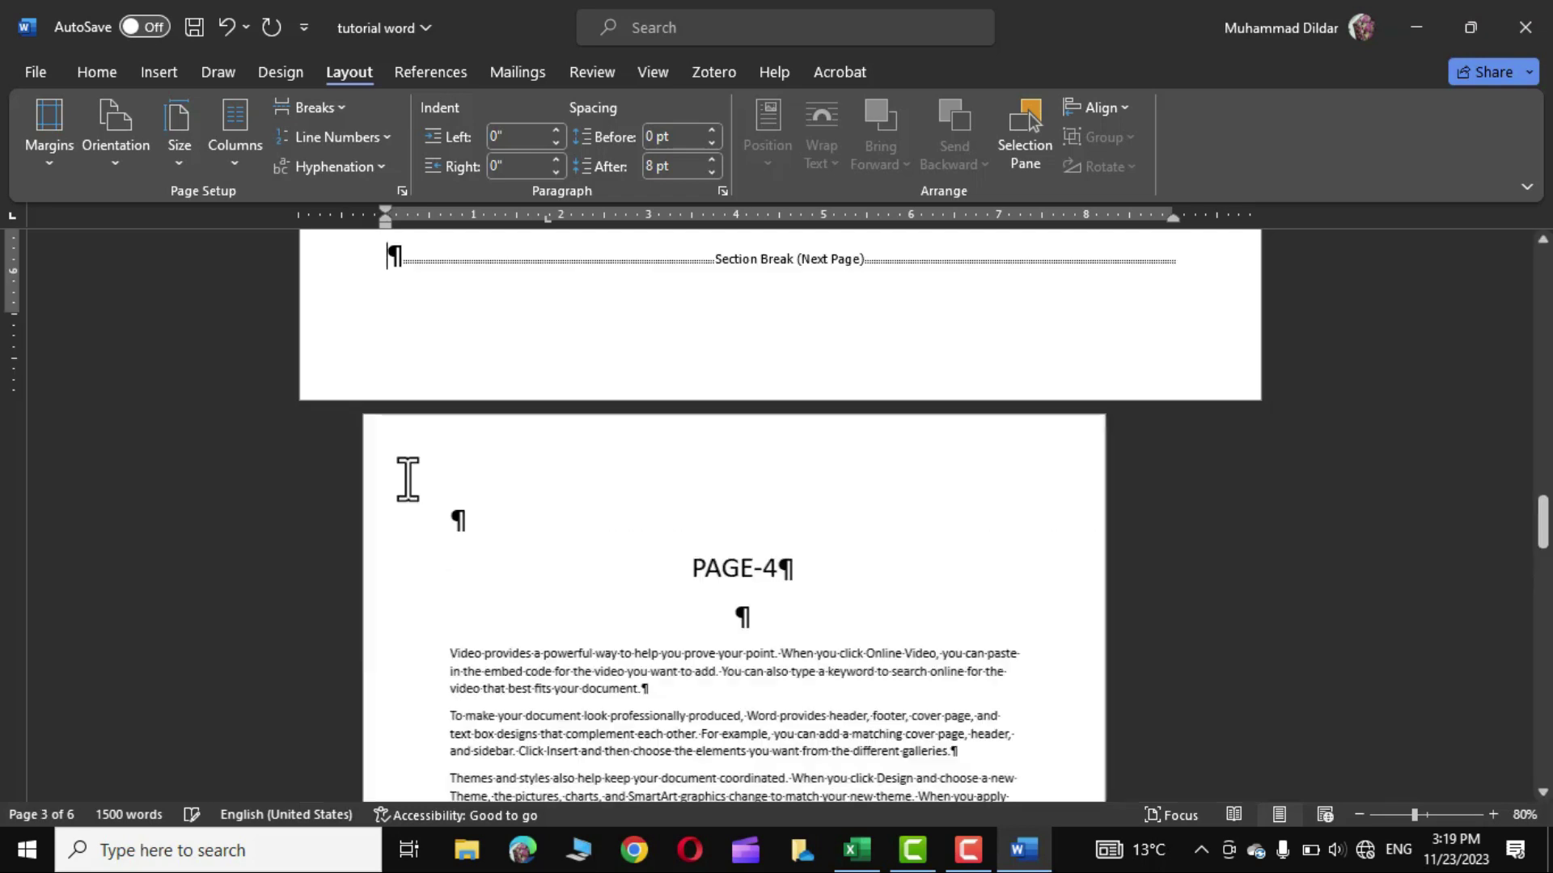
# Step: Delete the empty last page, leaving a four-page document
pyautogui.scroll(15, 1243, 608)
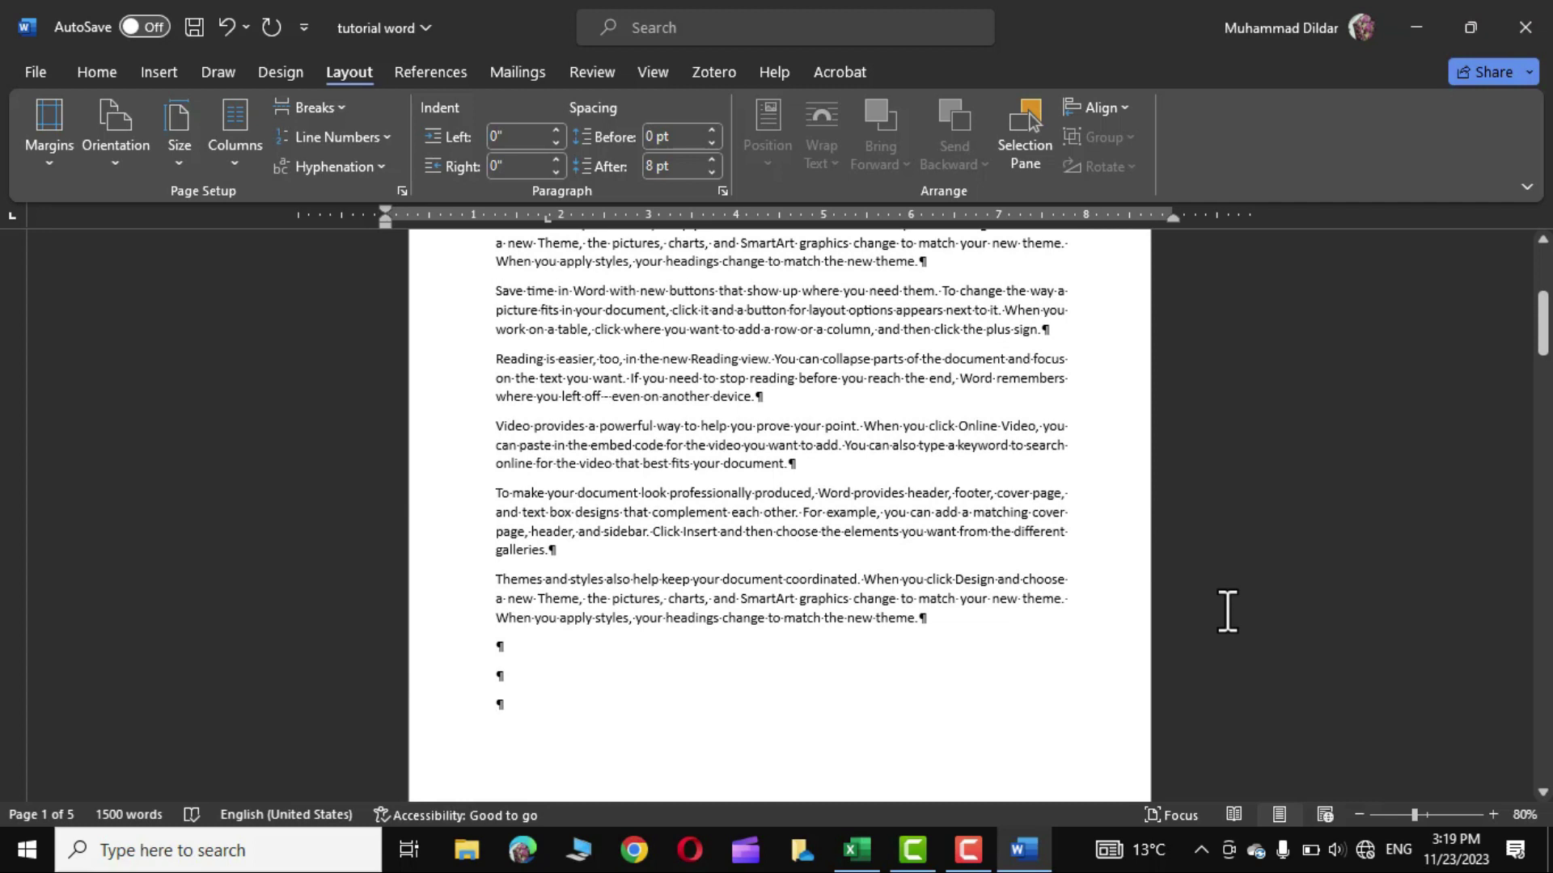
pyautogui.scroll(5, 926, 550)
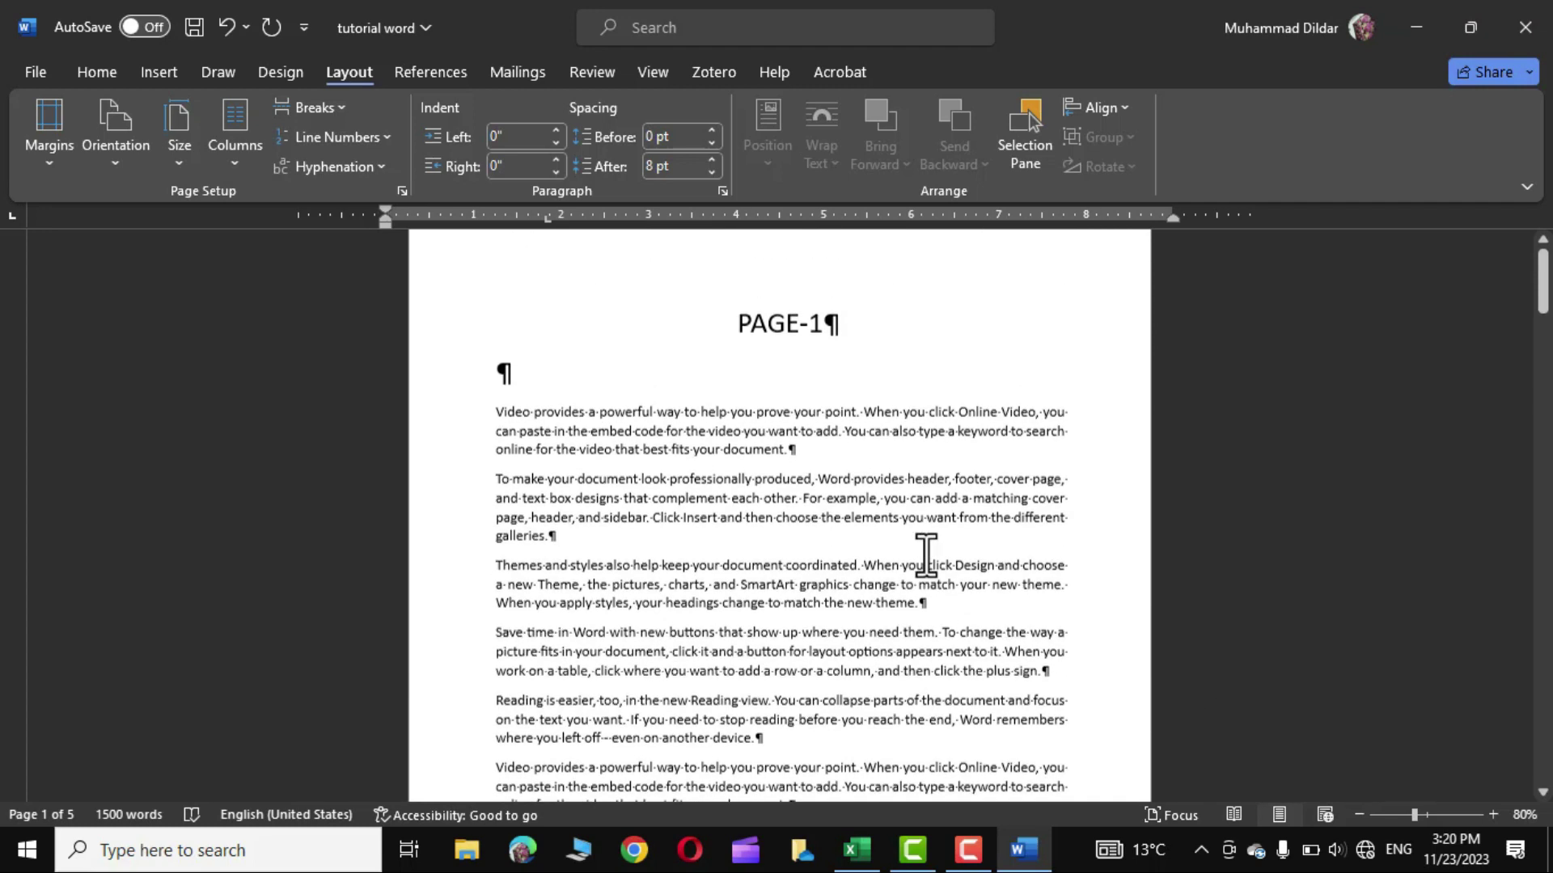
pyautogui.scroll(-3, 796, 376)
pyautogui.scroll(-10, 797, 377)
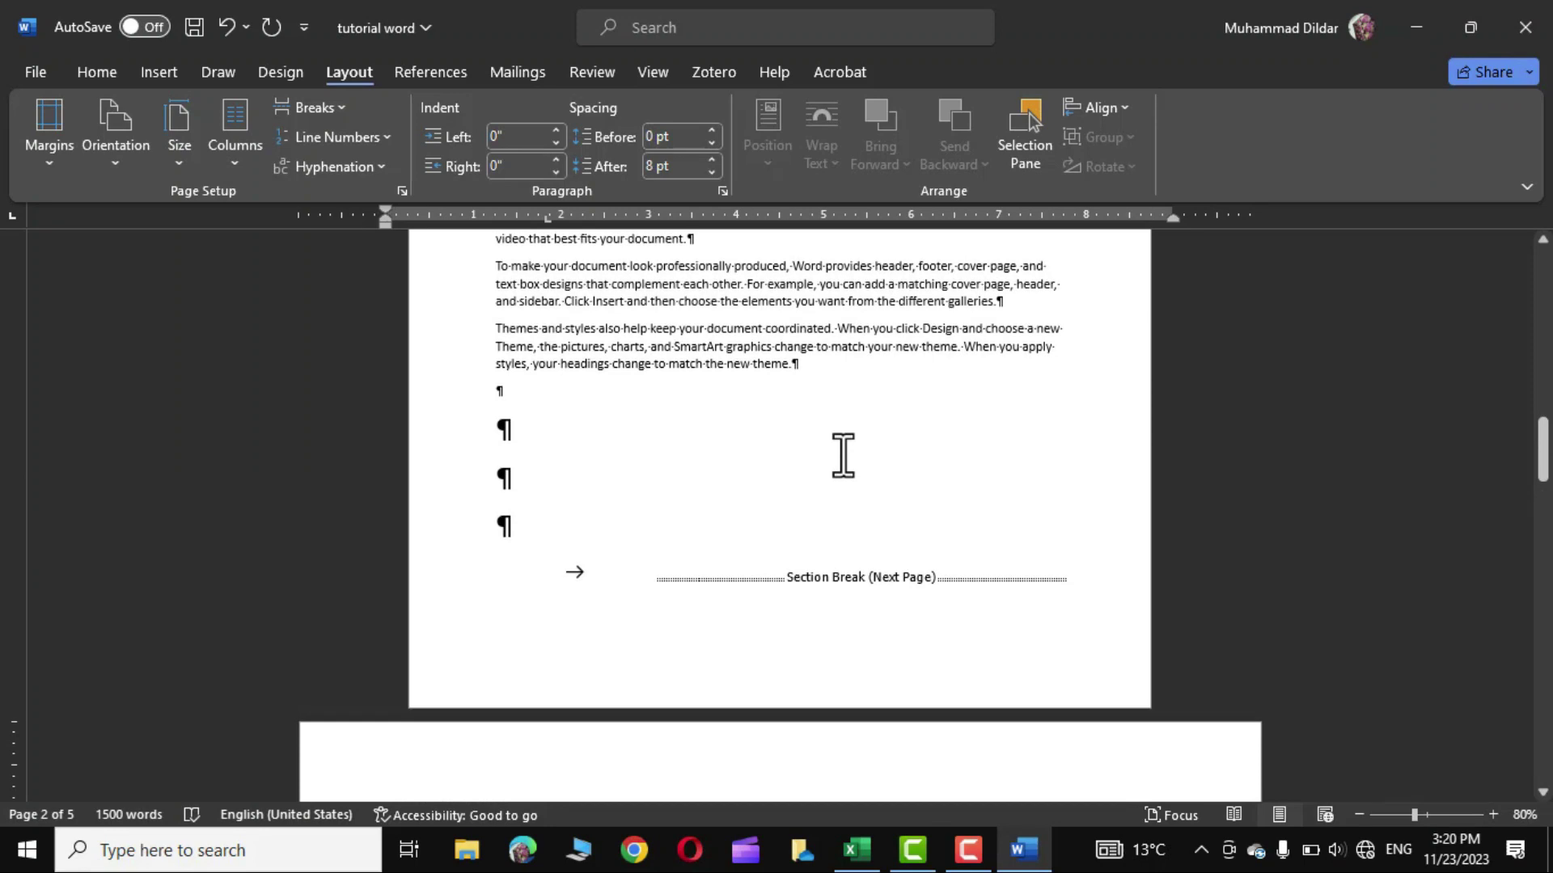
pyautogui.scroll(-13, 904, 518)
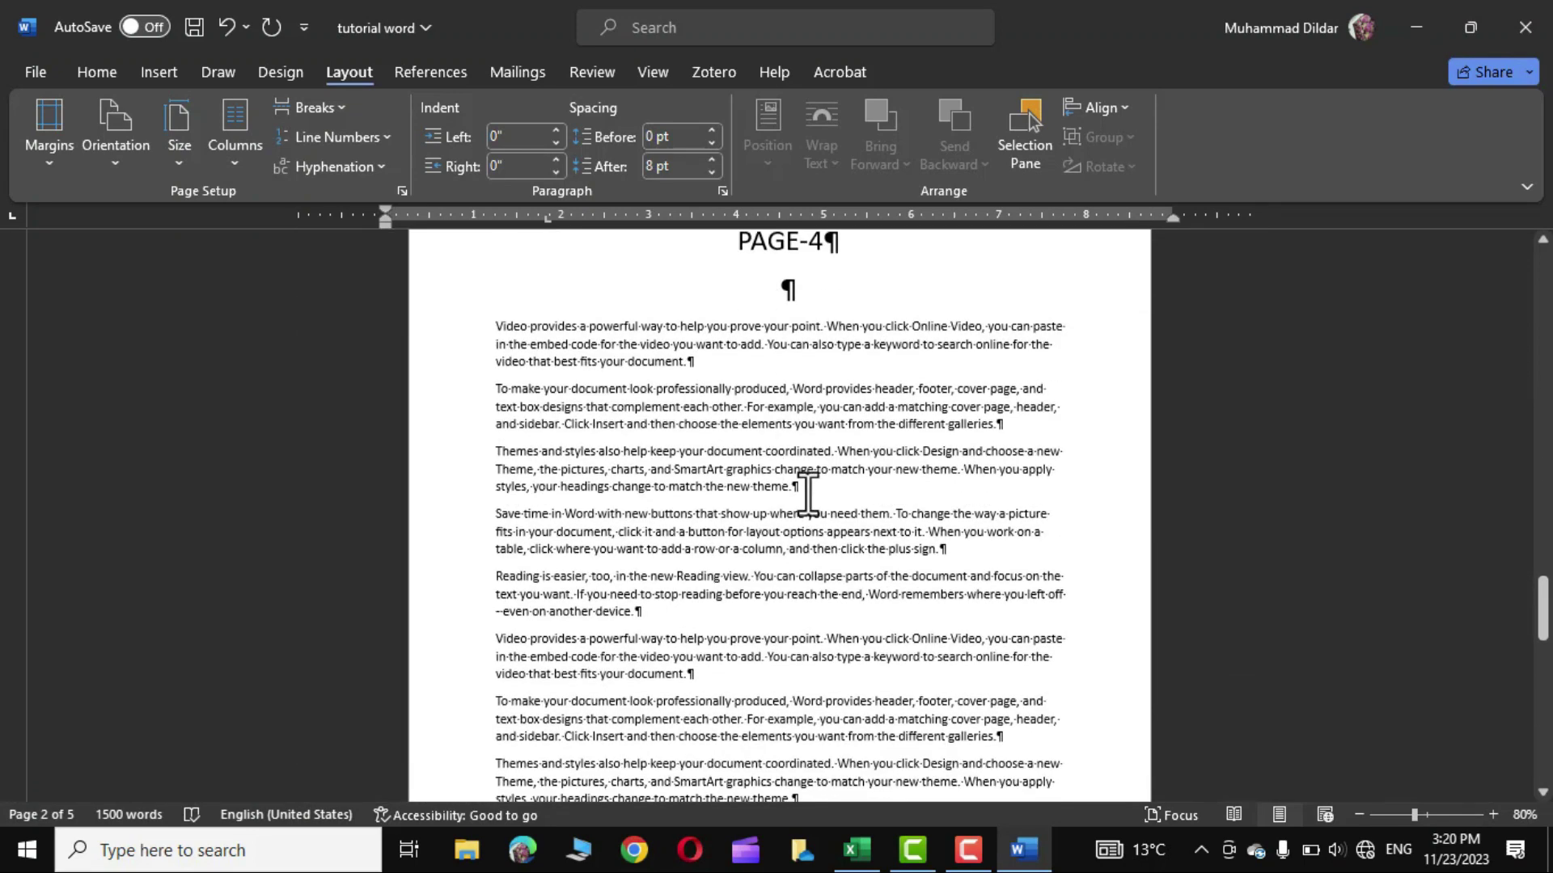
pyautogui.scroll(-3, 820, 507)
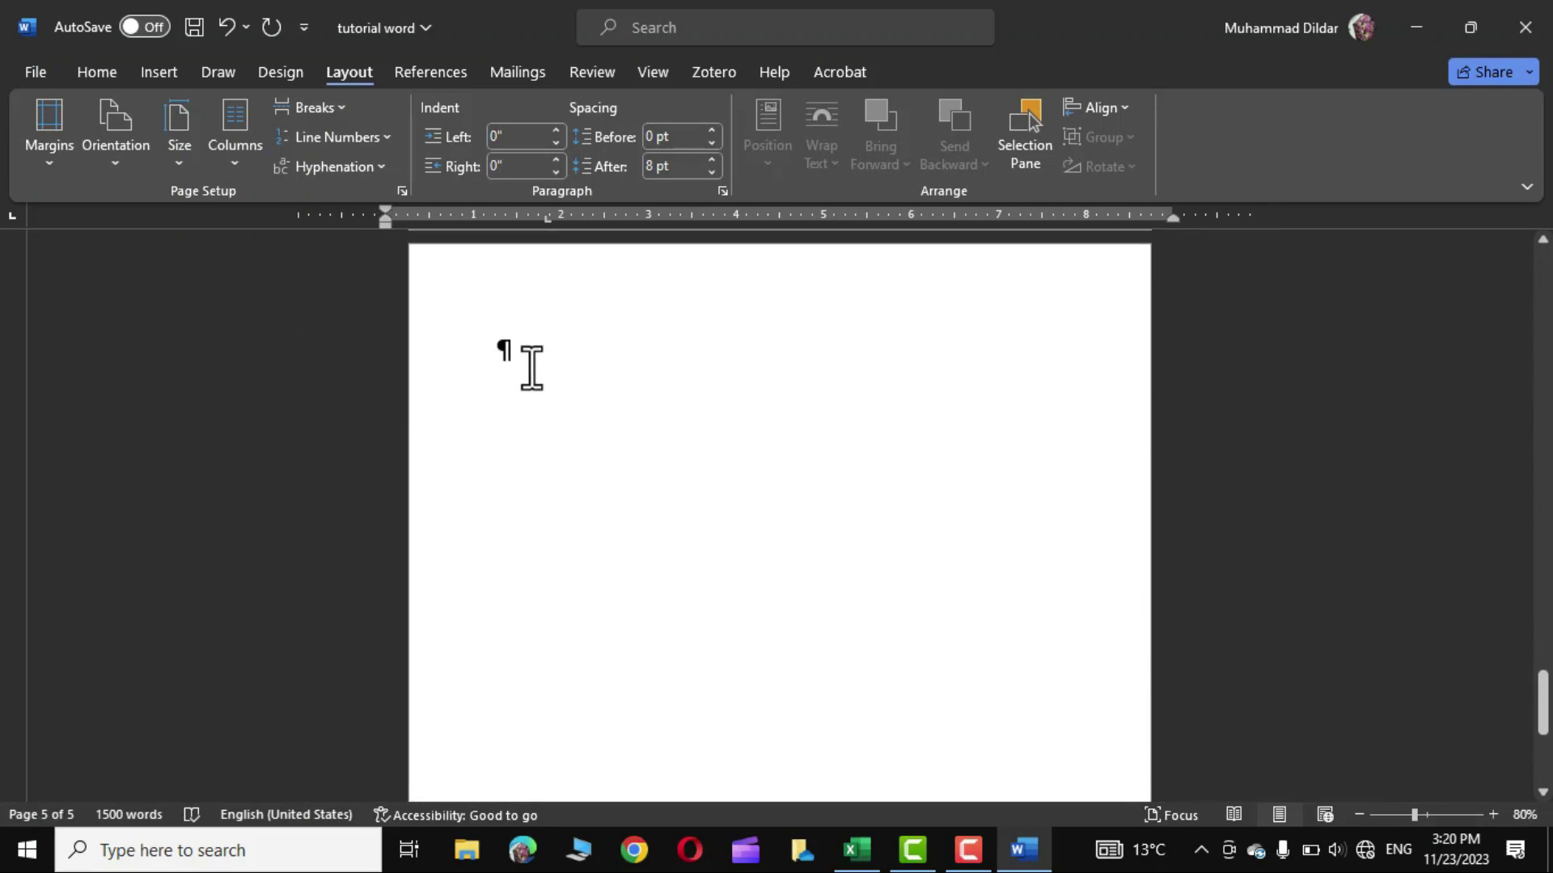
pyautogui.click(512, 354)
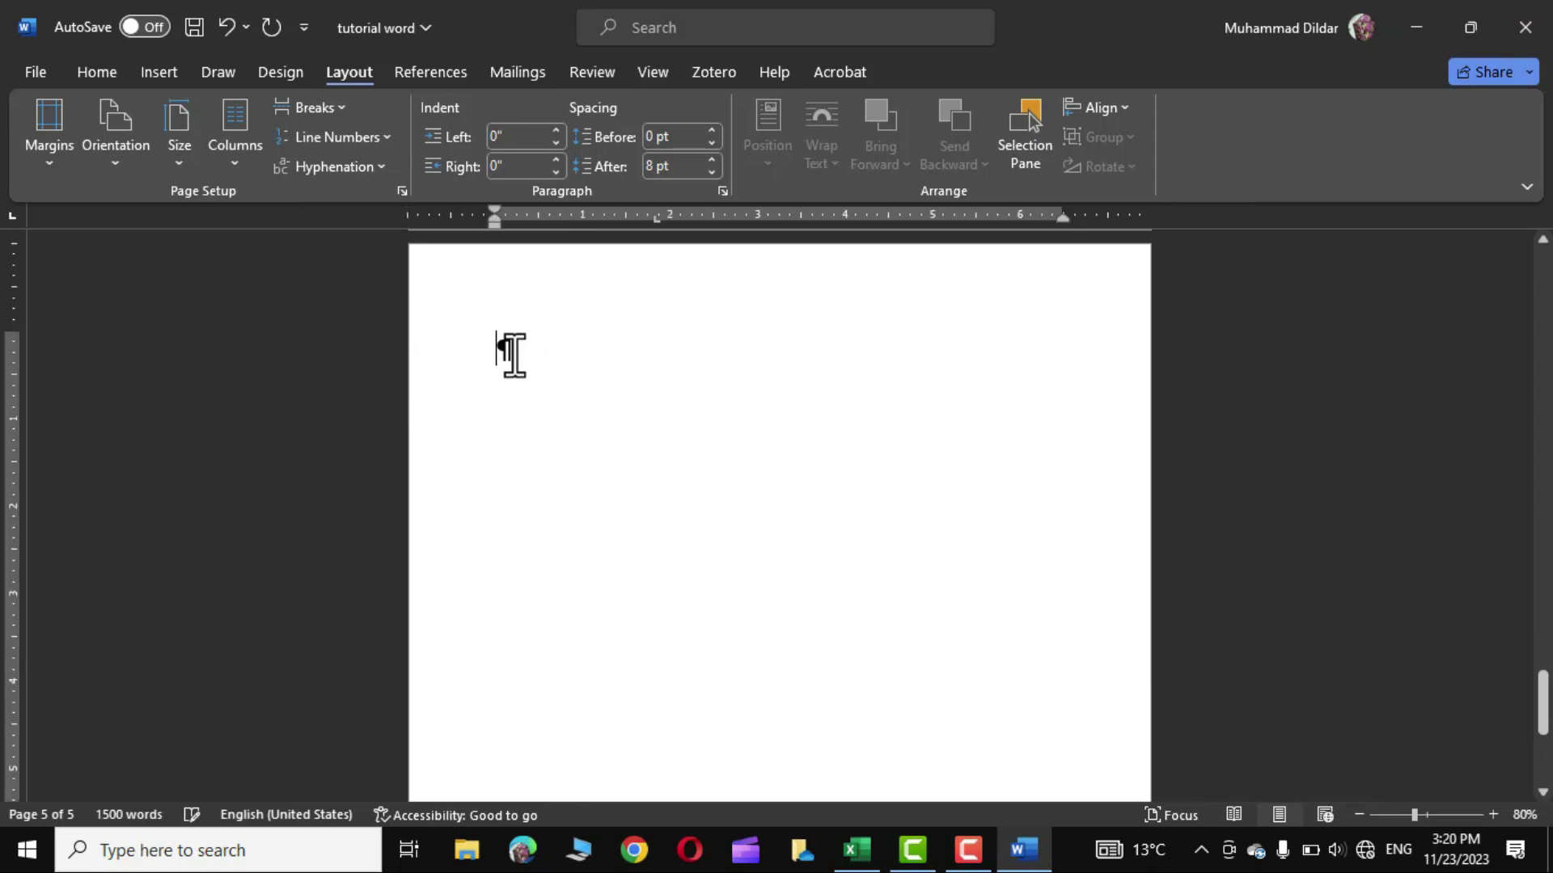
pyautogui.press('BackSpace')
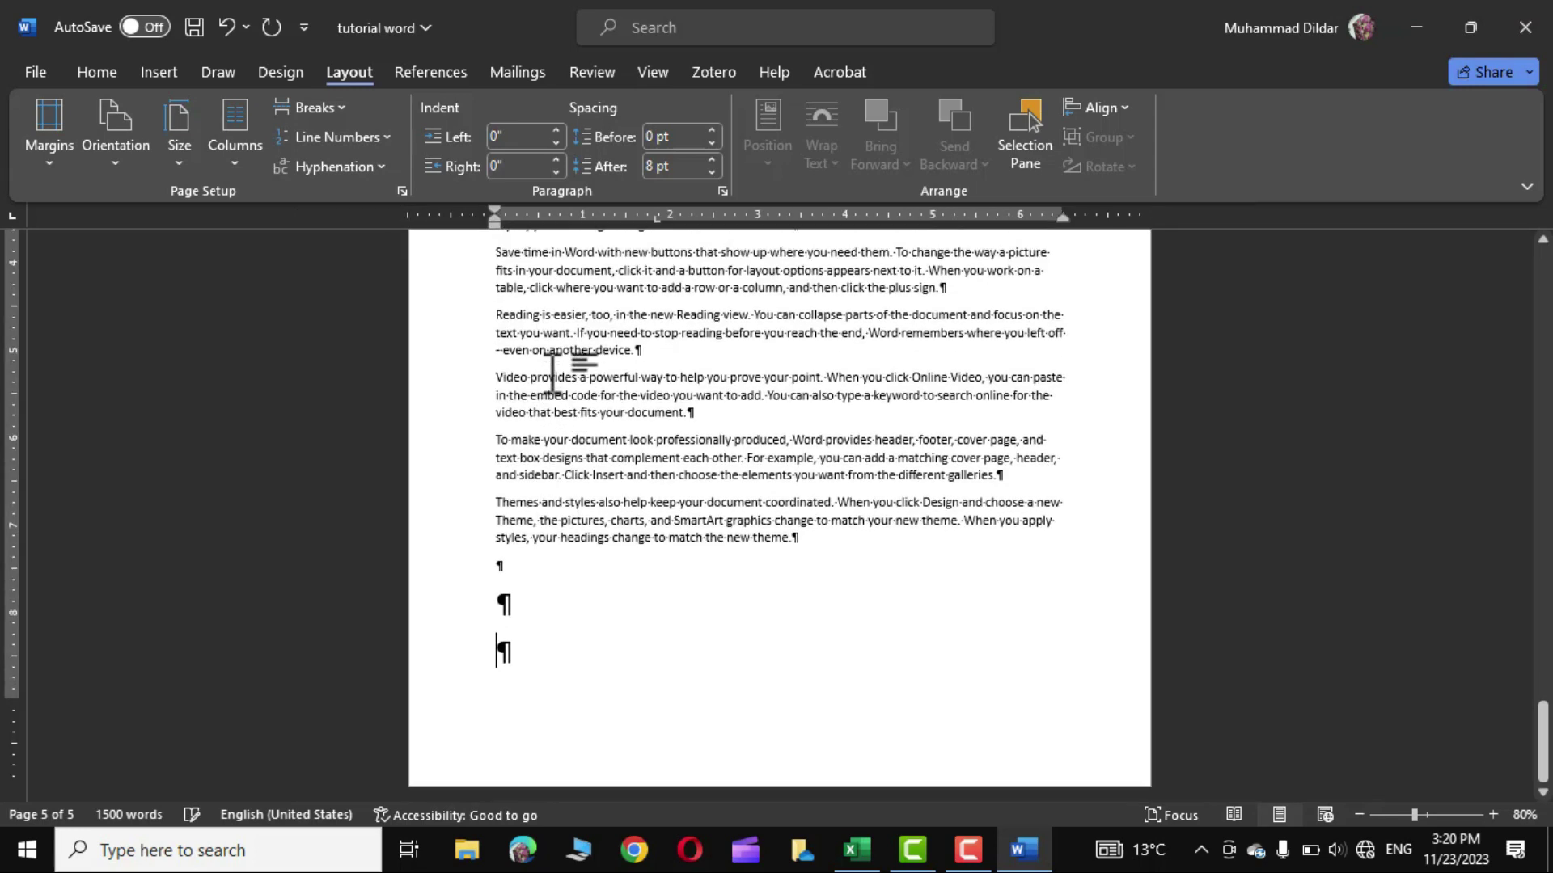
pyautogui.scroll(10, 800, 598)
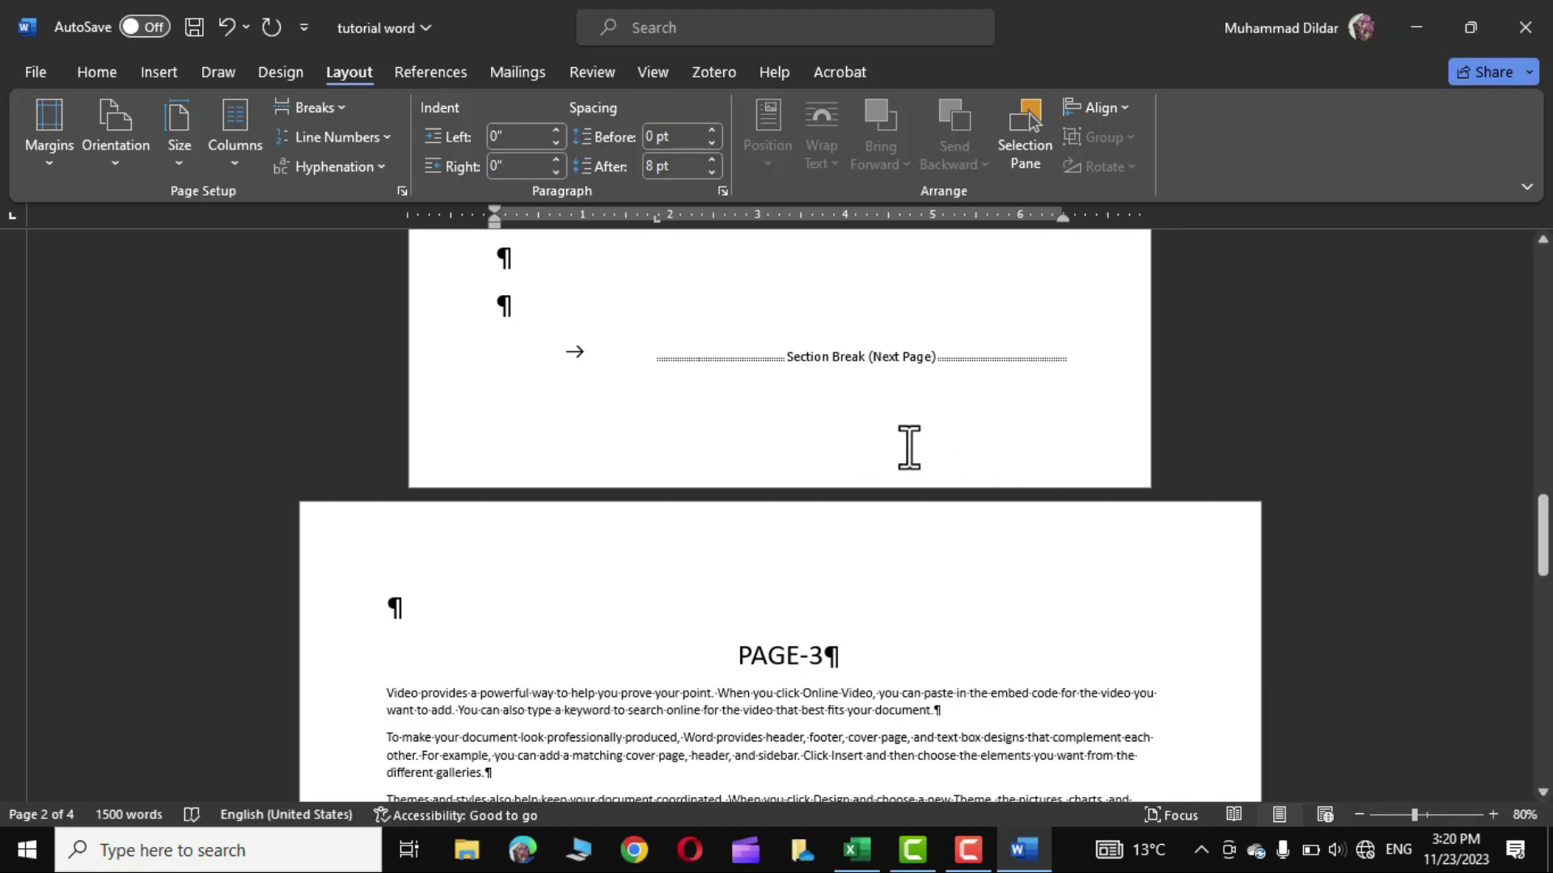
pyautogui.scroll(-3, 930, 457)
pyautogui.scroll(-4, 944, 469)
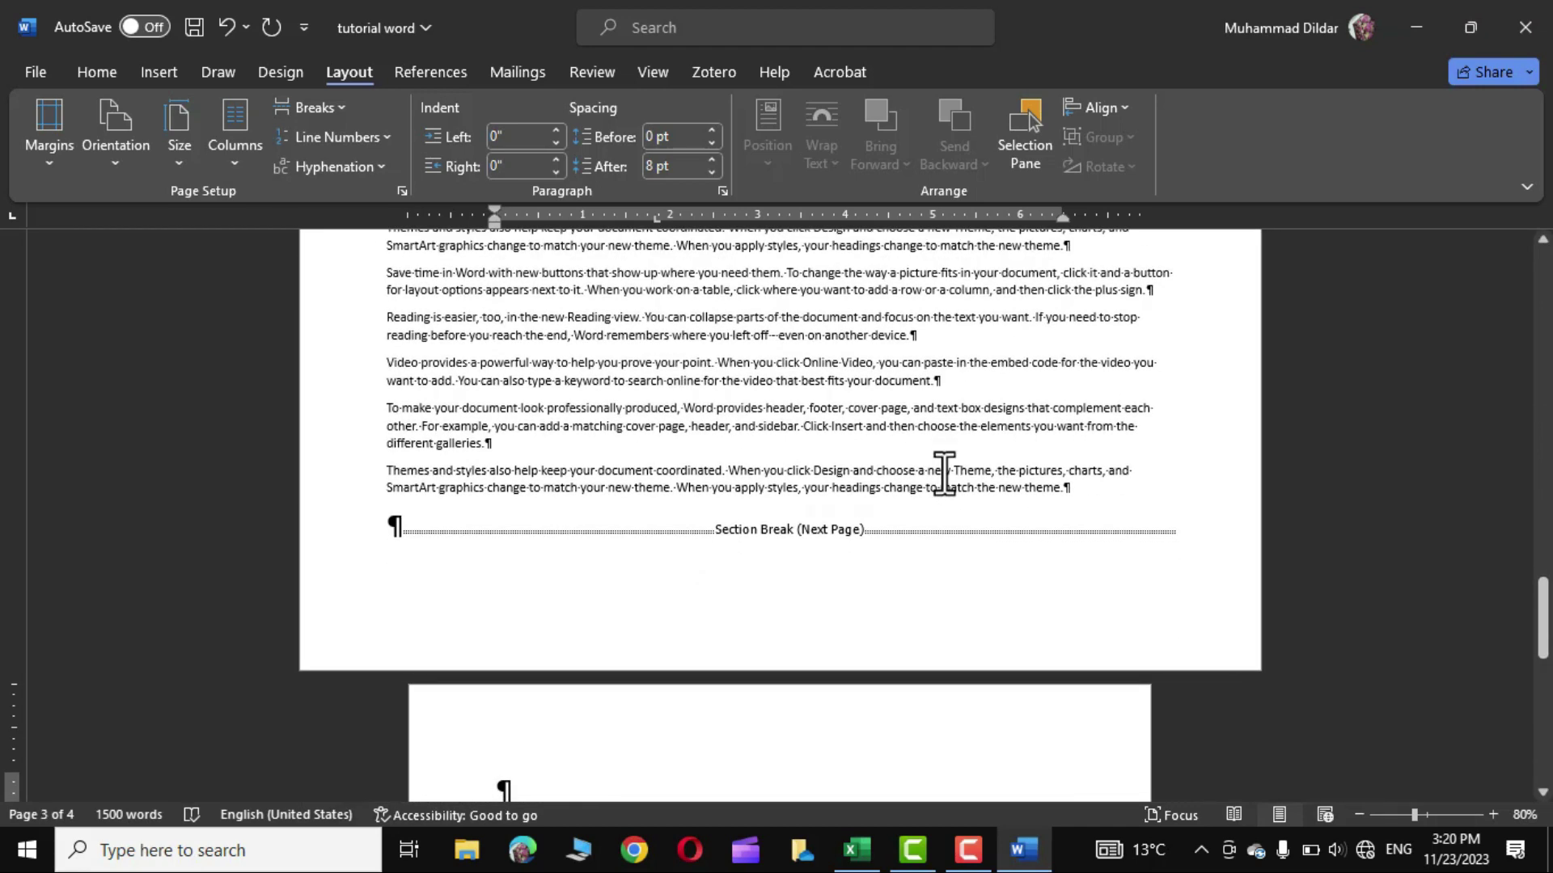